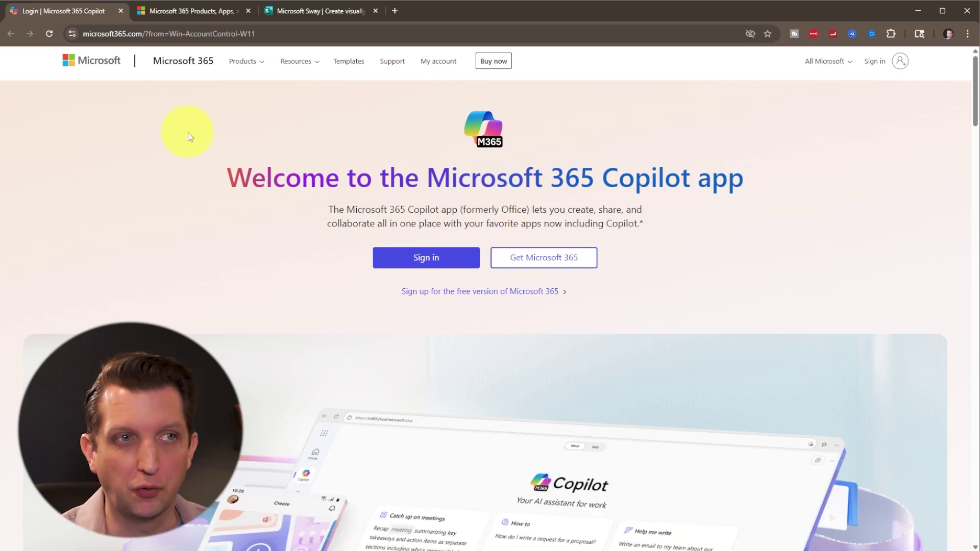
Find Sway under Products > See all apps and services and launch it with Get started
left_click(257, 69)
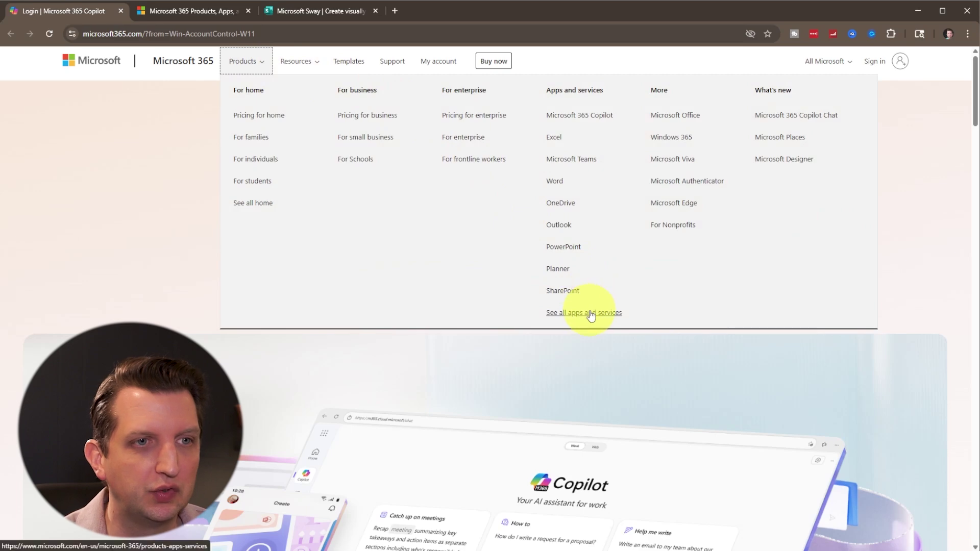
left_click(589, 312)
scroll(672, 400, "down", 10)
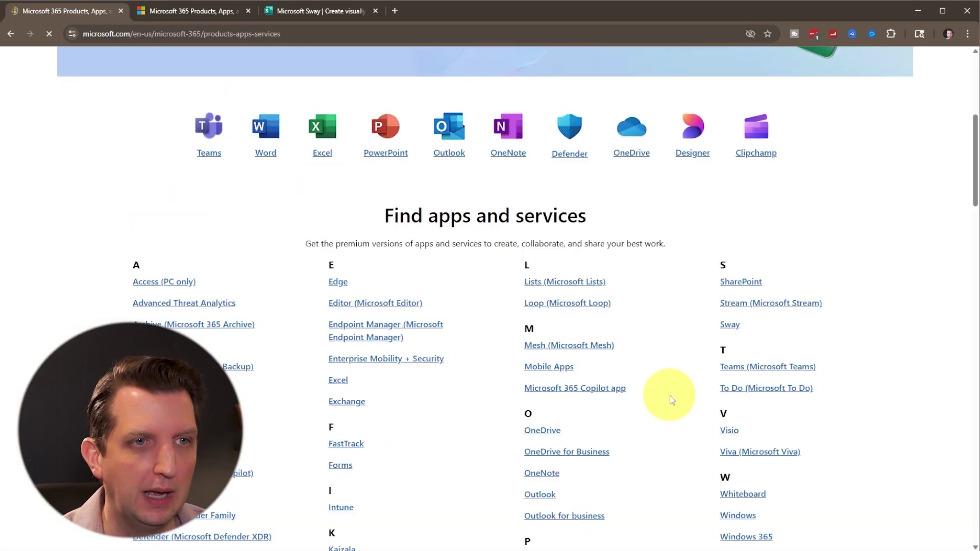
scroll(672, 400, "down", 3)
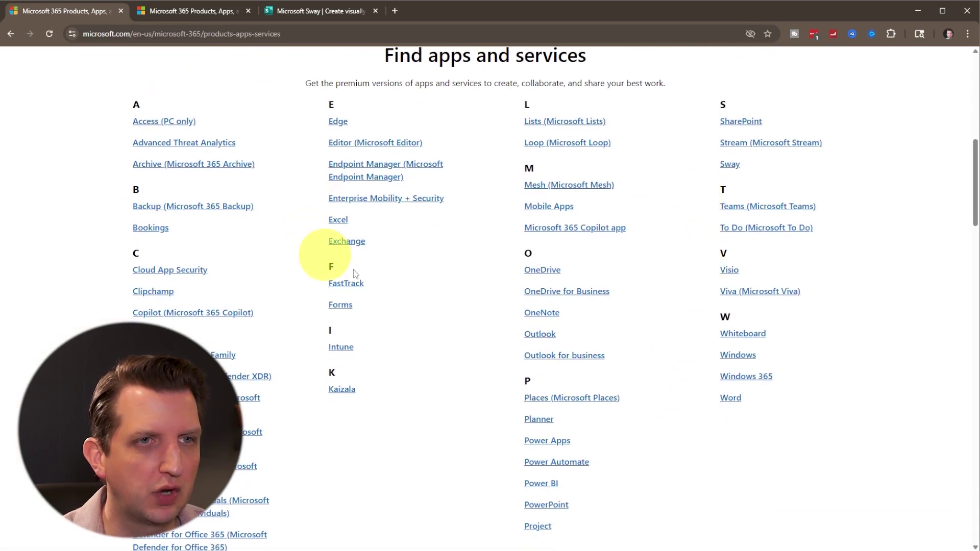
left_click(729, 163)
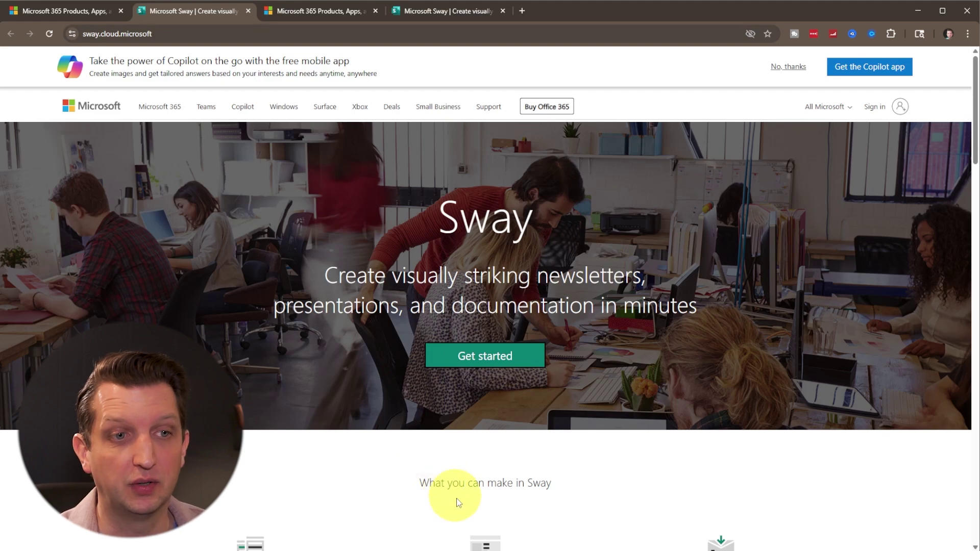
left_click(510, 548)
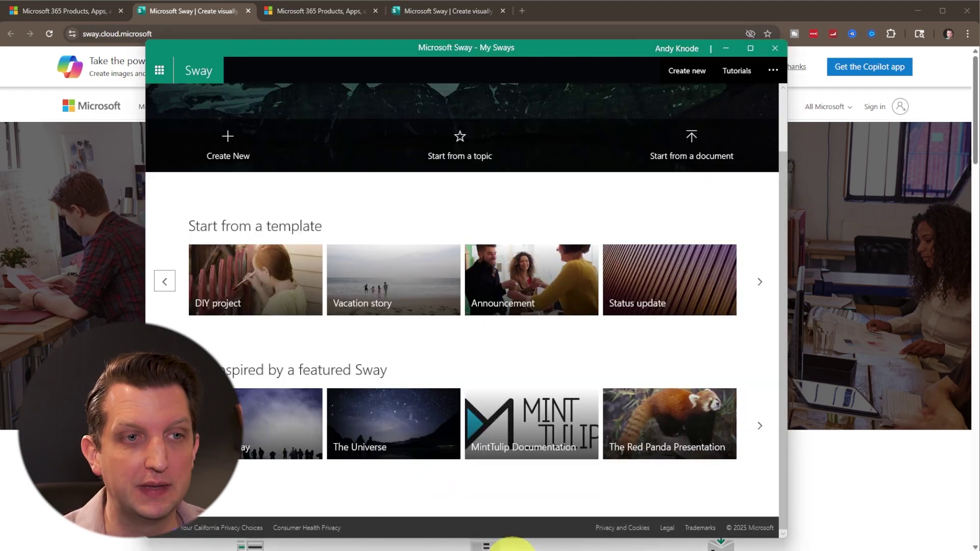
Maximize the Sway window and page the template carousel forward three times
left_click_drag(616, 45, 963, 143)
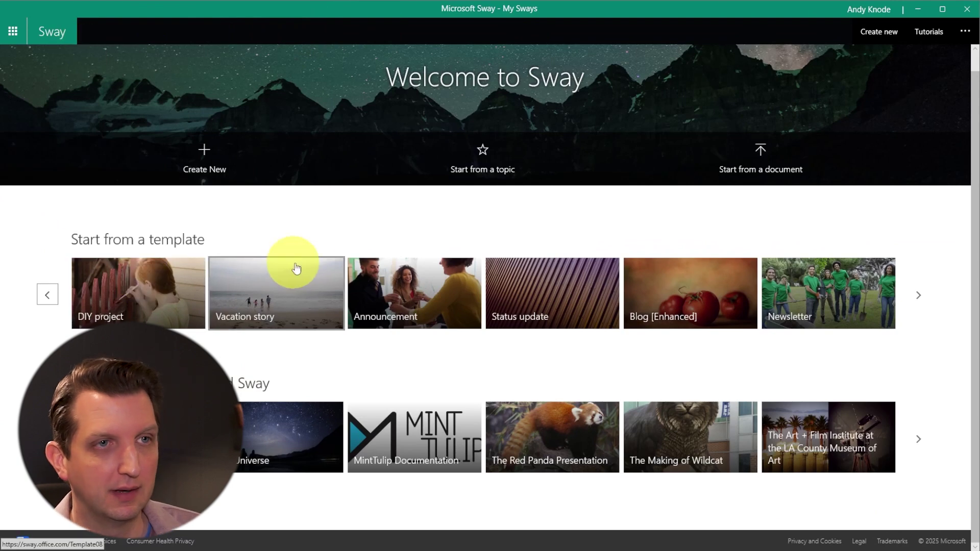
scroll(220, 358, "up", 1)
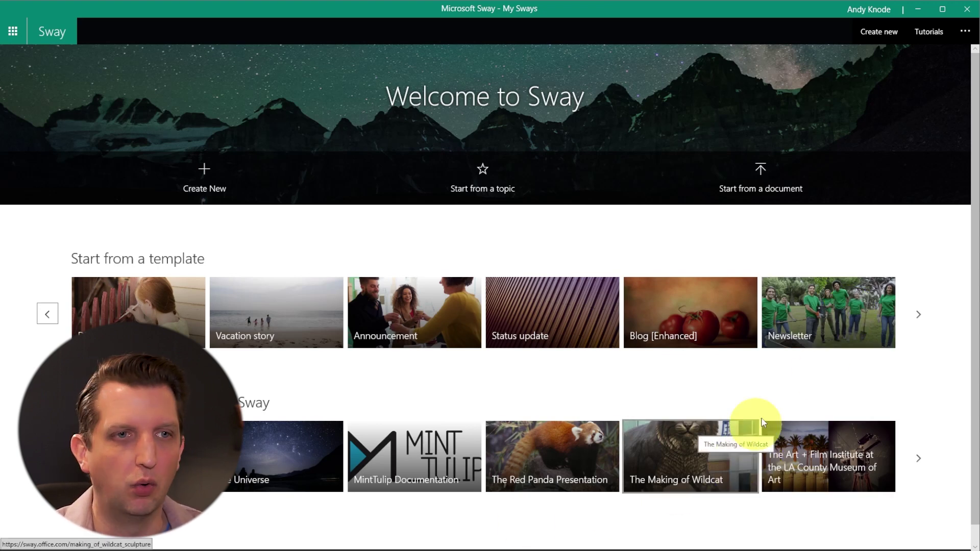
left_click(919, 315)
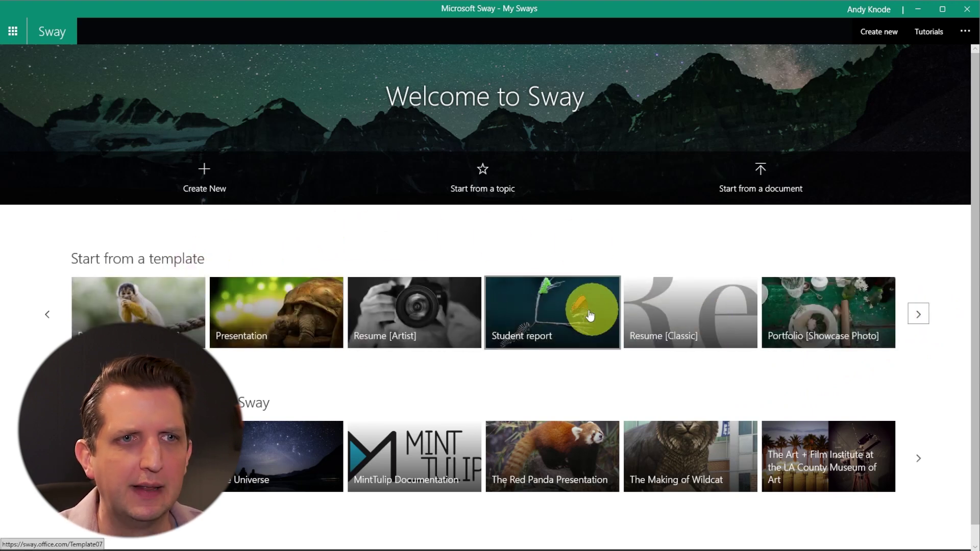
left_click(919, 314)
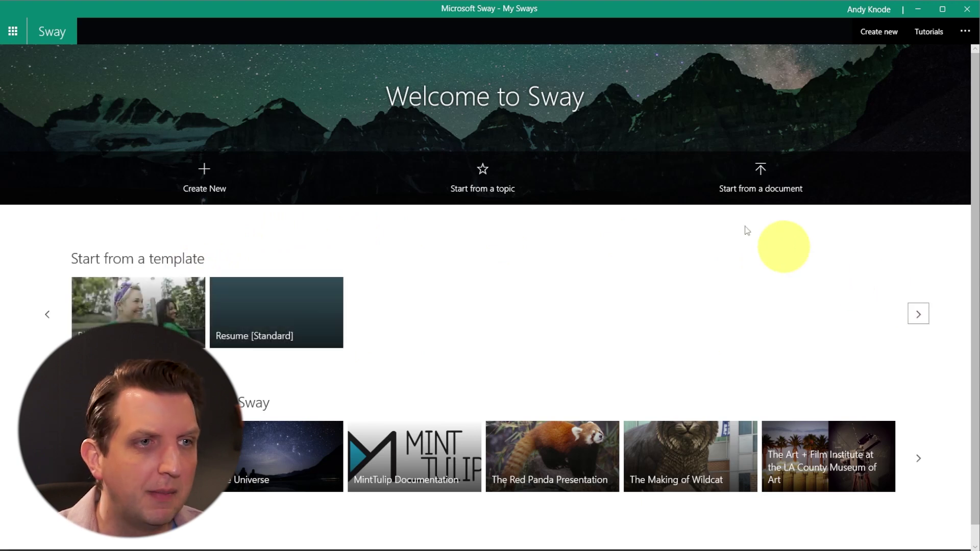
left_click(919, 315)
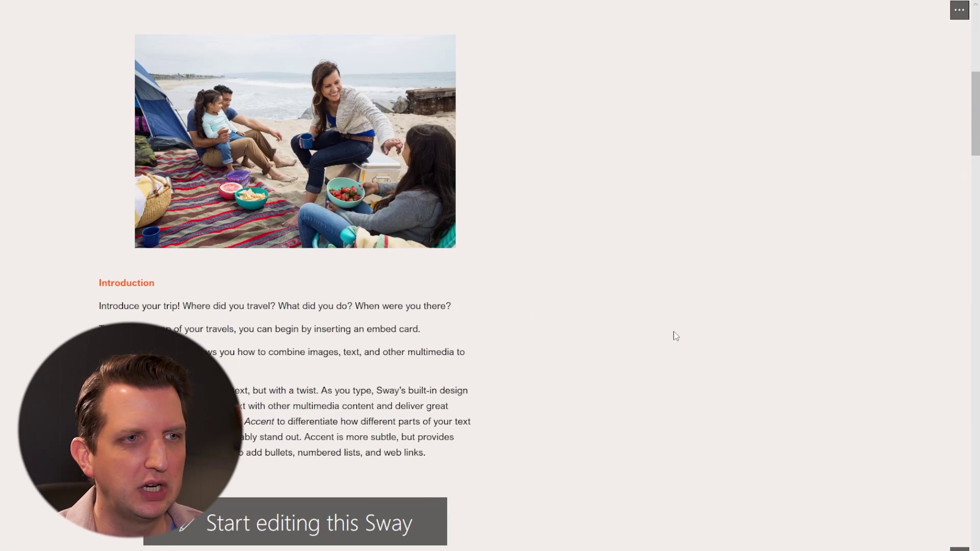
scroll(675, 335, "down", 10)
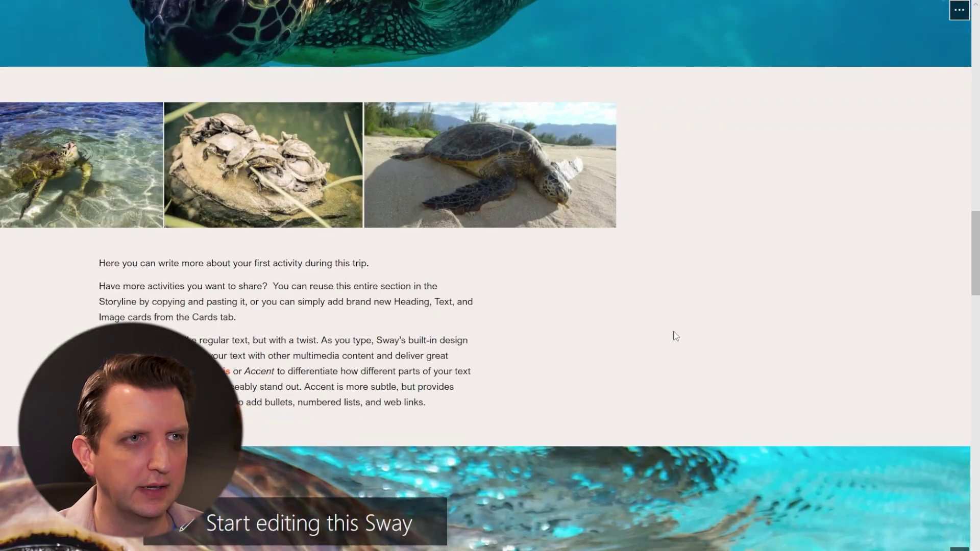
Scroll the Vacation story preview, start editing it, and show the Storyline cards
scroll(675, 335, "up", 15)
scroll(676, 335, "up", 5)
left_click(301, 525)
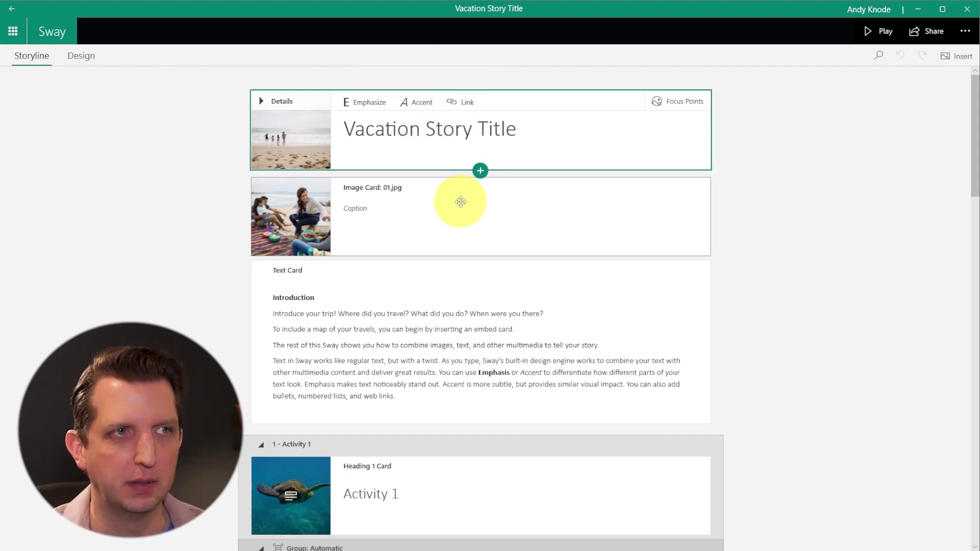
left_click(33, 58)
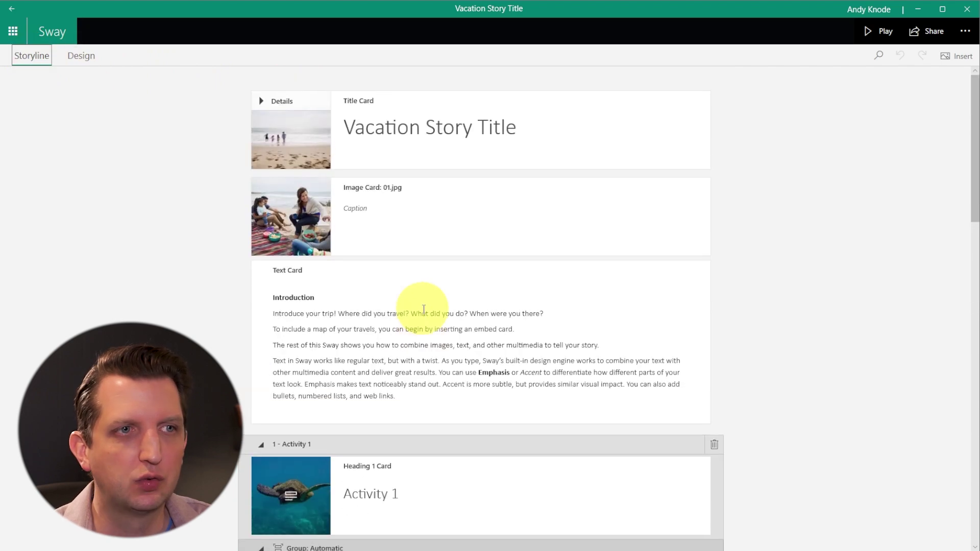
Replace the 'Vacation Story Title' placeholder on the title card with 'Knode Beach Vacation'
scroll(423, 309, "down", 8)
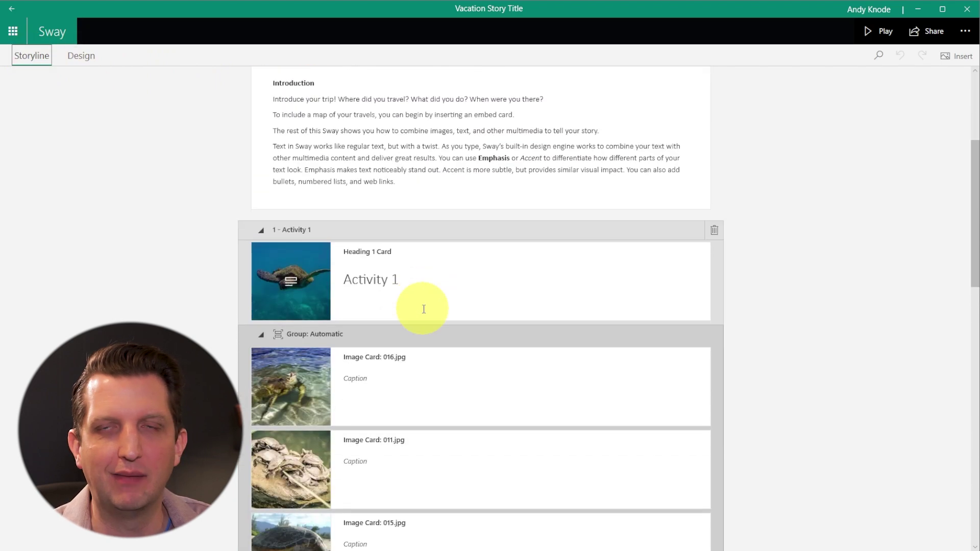
scroll(424, 308, "down", 3)
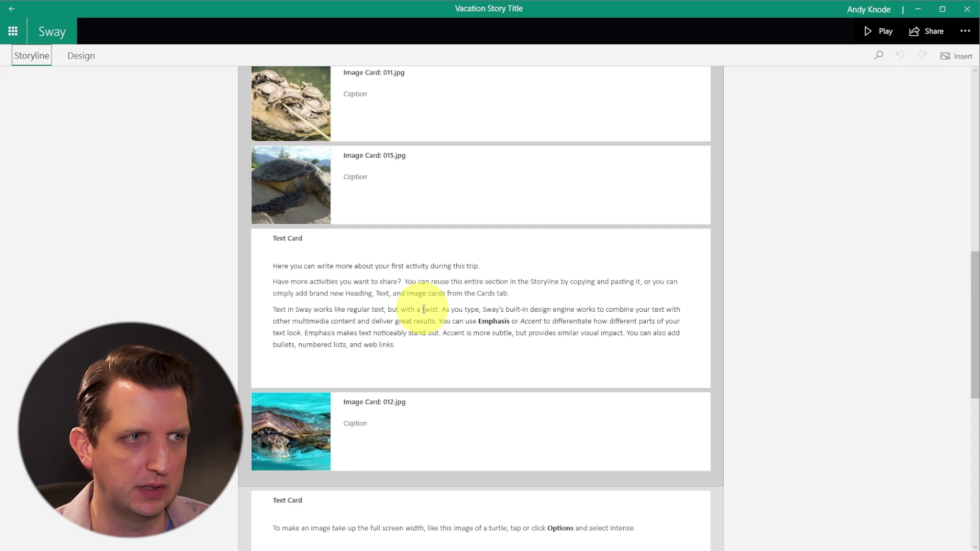
scroll(427, 306, "up", 15)
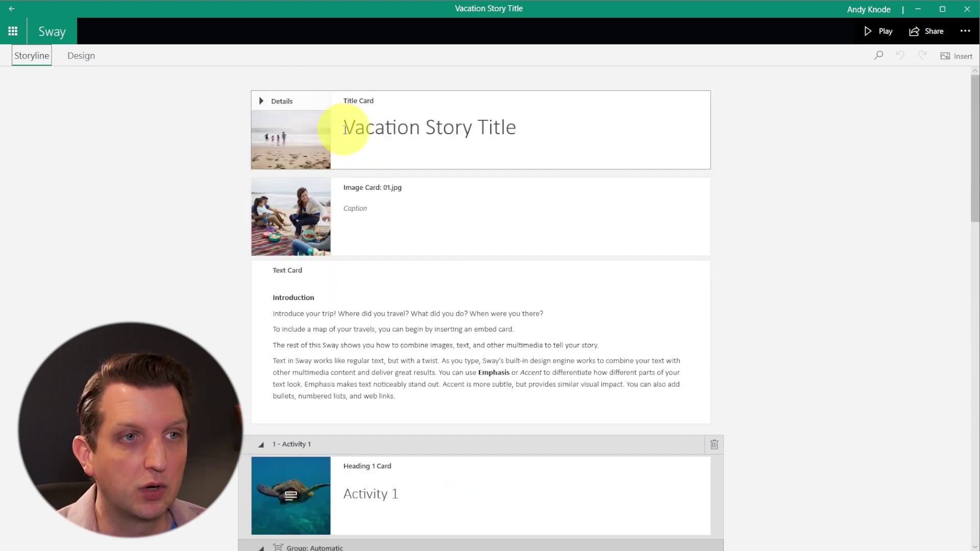
left_click(346, 126)
left_click_drag(346, 127, 517, 130)
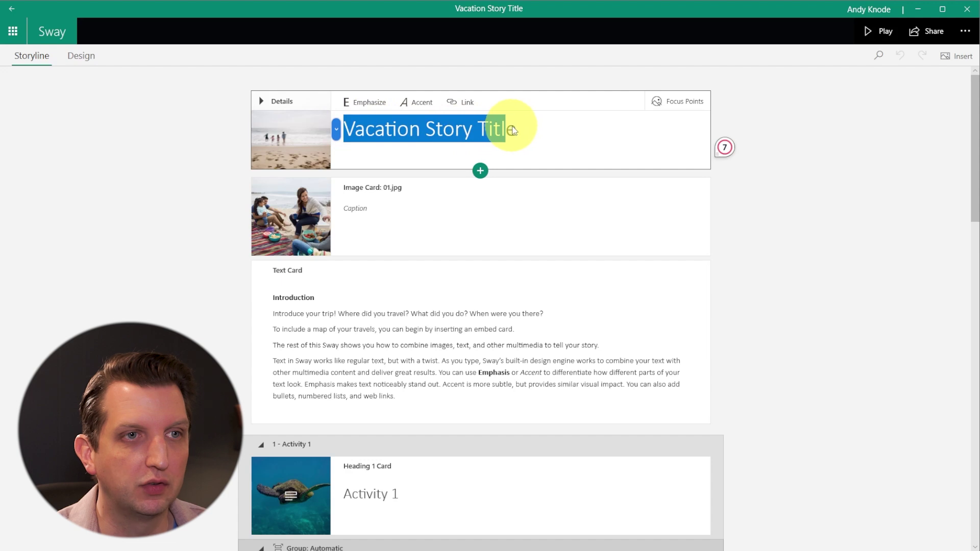
type("Knode Beach Vacation")
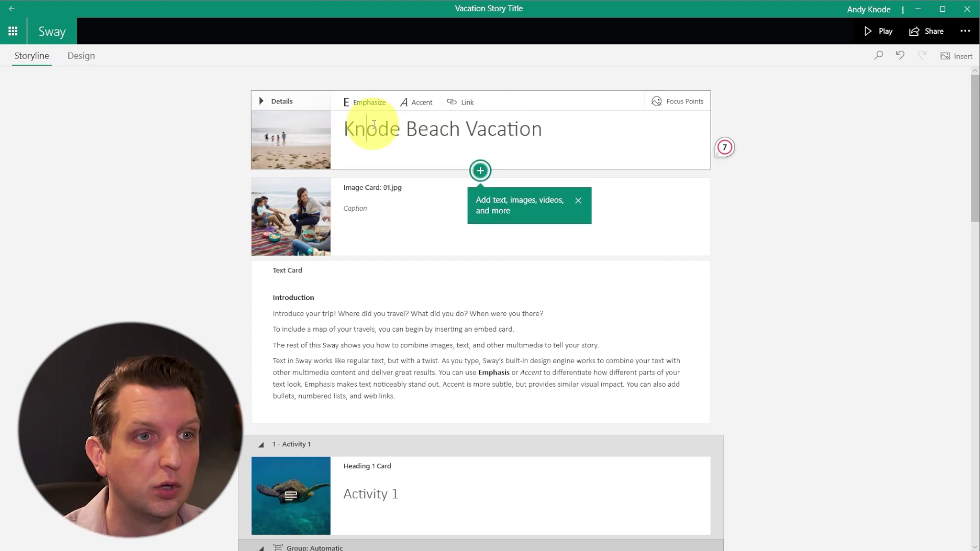
left_click(293, 100)
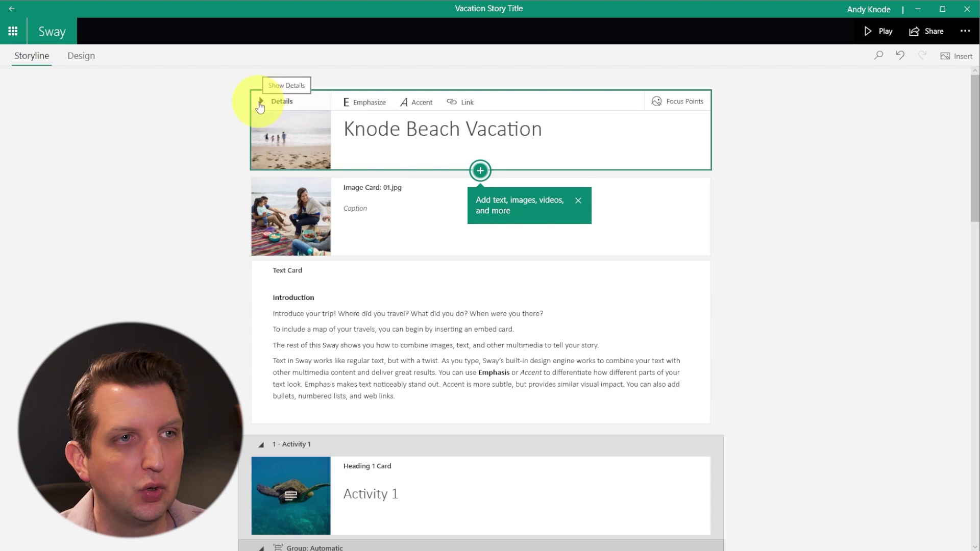
Delete the title's beach background image and add a sunset photo from My Device instead
left_click(261, 102)
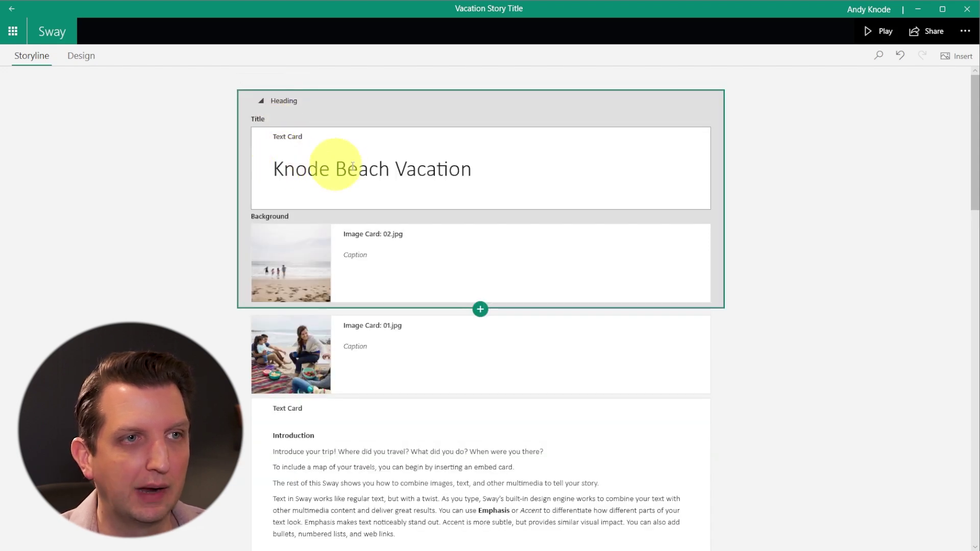
left_click(443, 171)
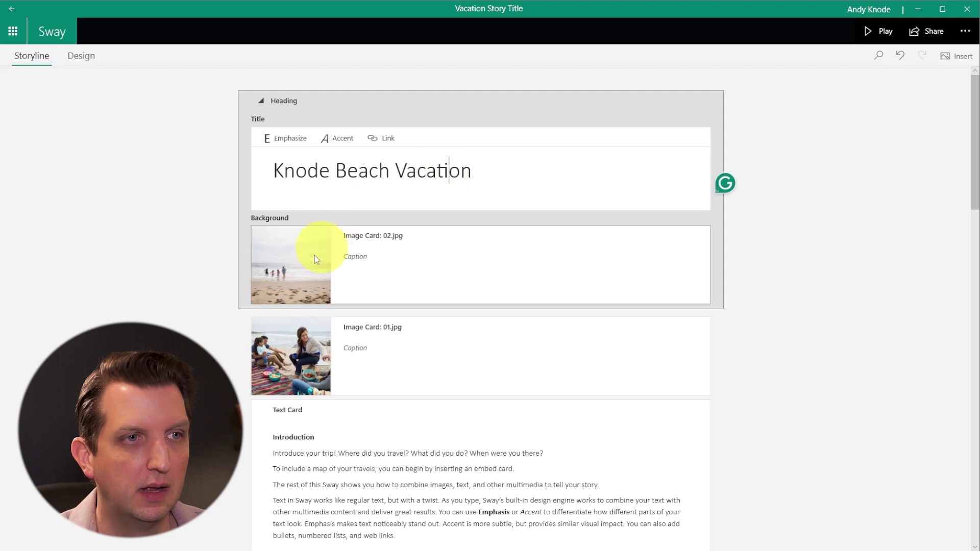
left_click(290, 266)
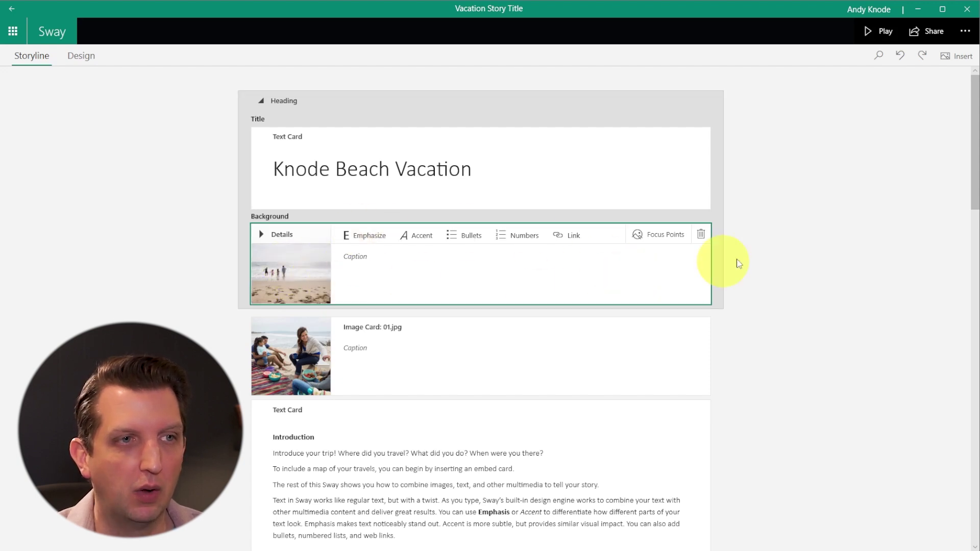
left_click(701, 235)
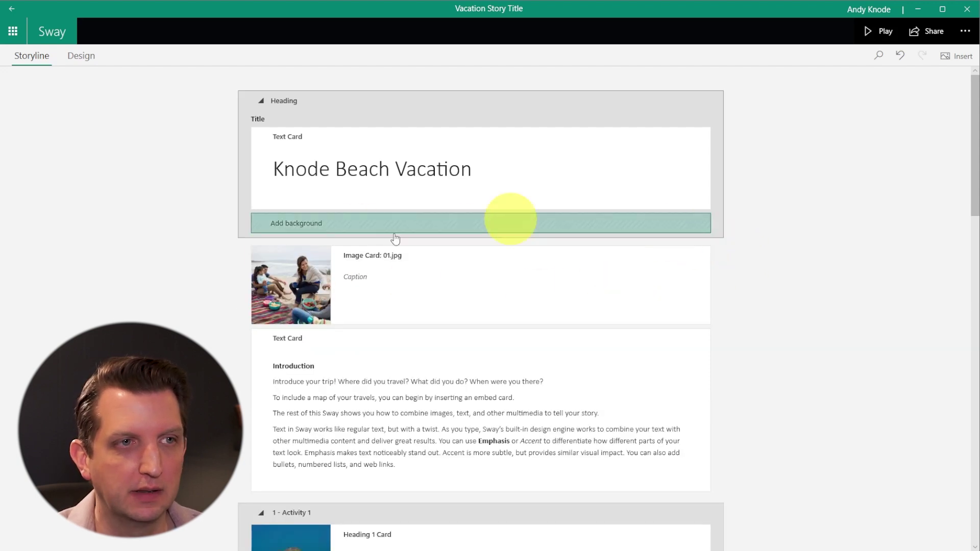
left_click(289, 229)
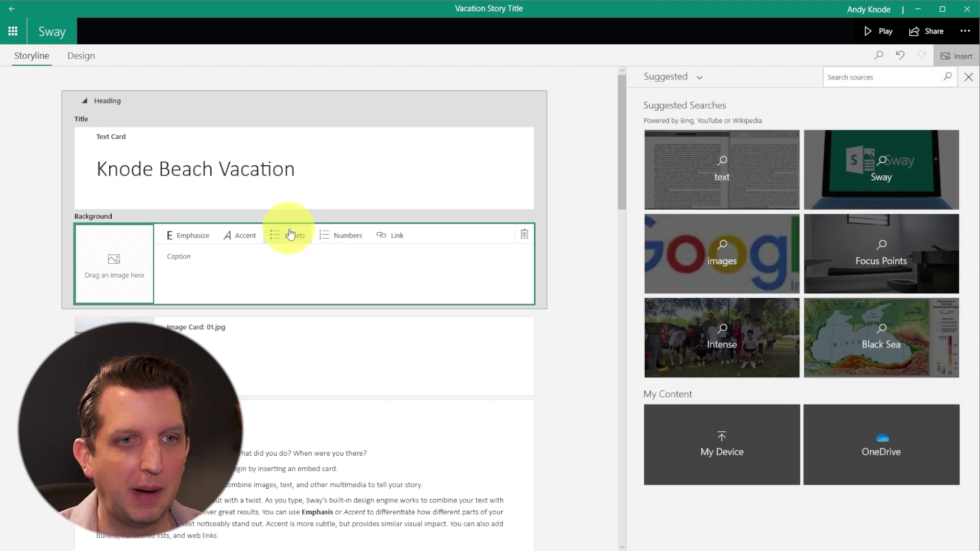
left_click(732, 455)
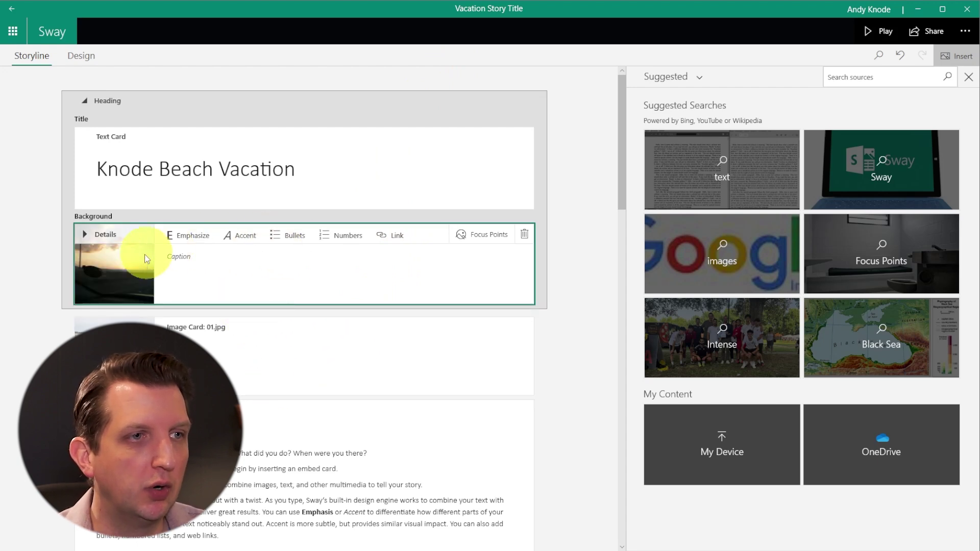
left_click(128, 269)
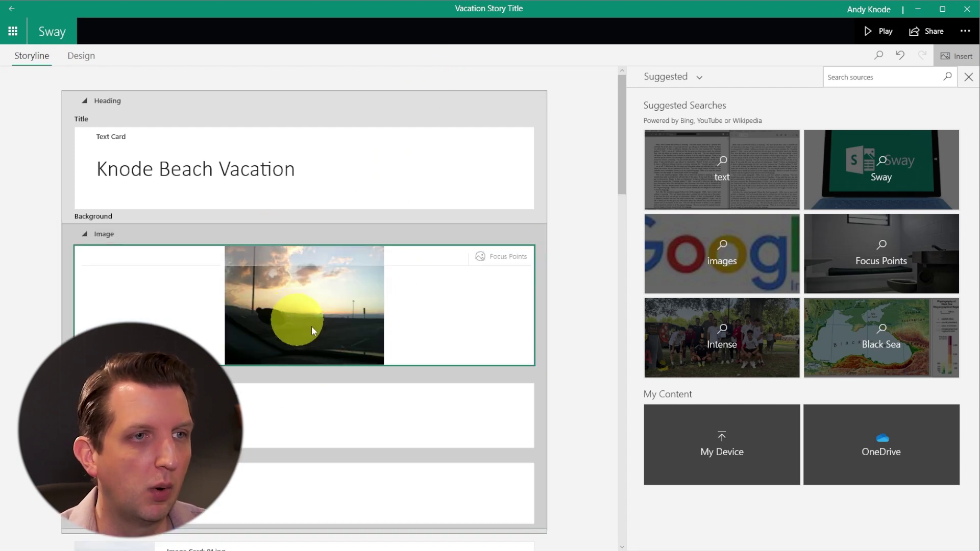
Add a focus point on the horizon sun in the sunset title background
left_click(508, 258)
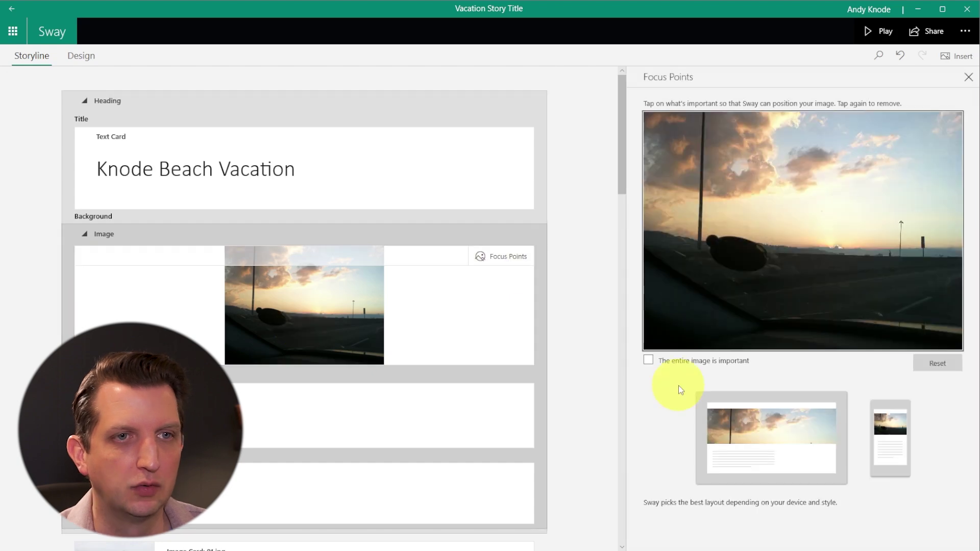
left_click(829, 249)
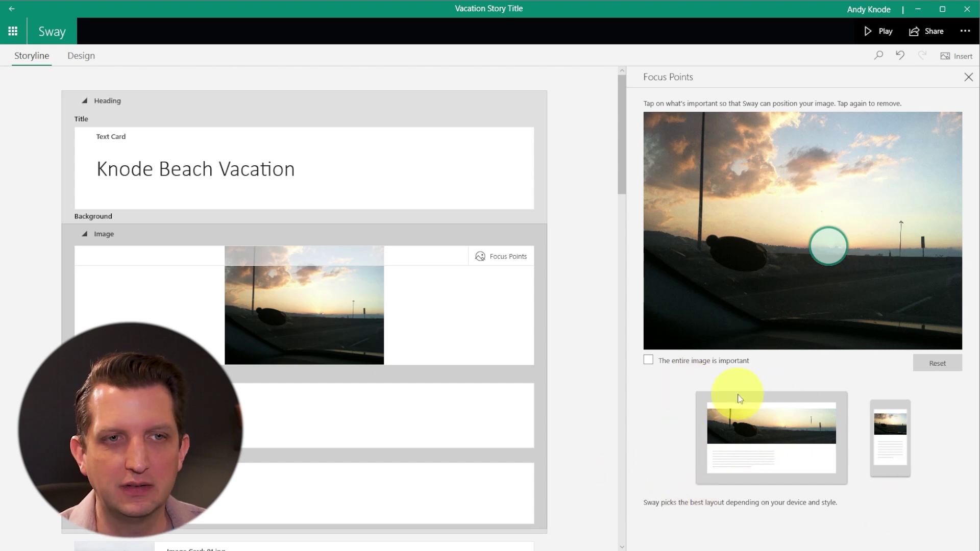
left_click(685, 202)
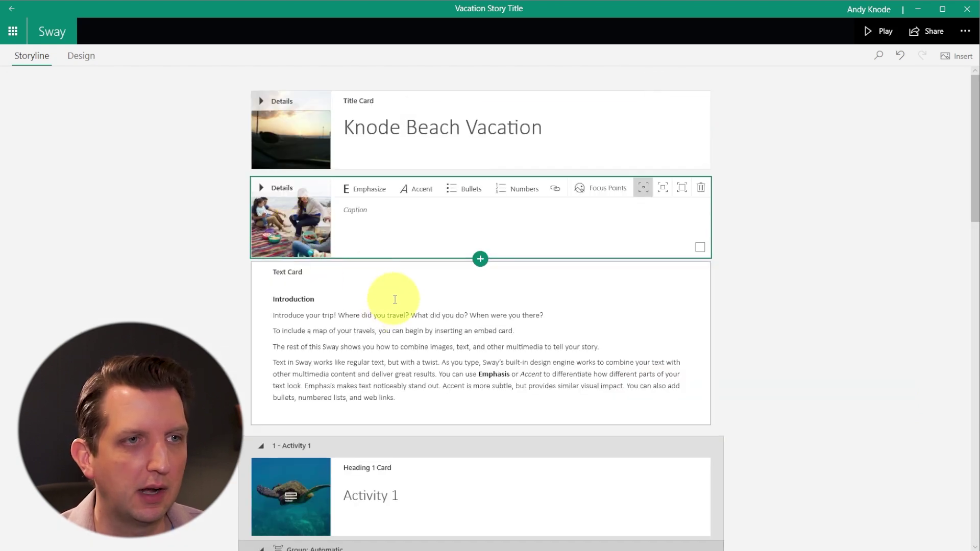
left_click(263, 189)
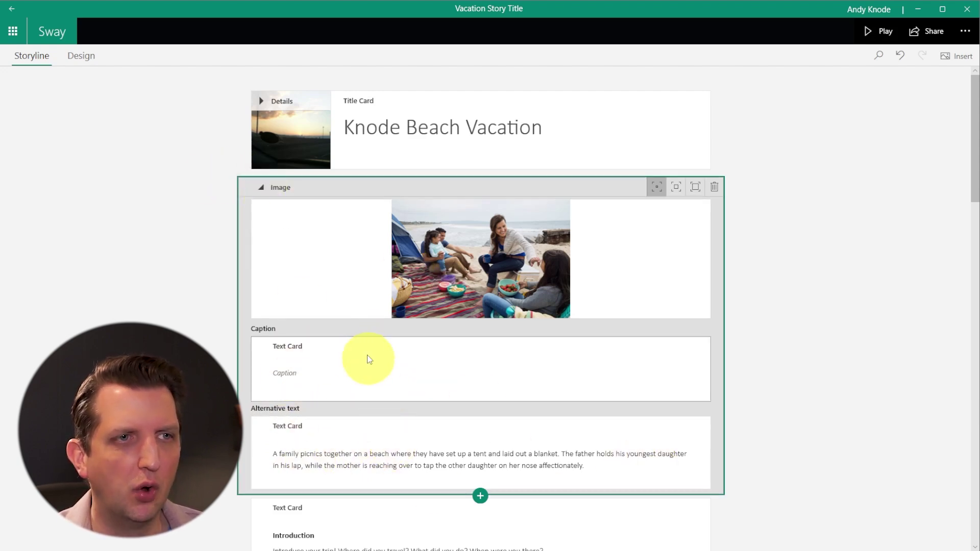
Insert an image card with IMG_0856.JPG from the device, captioned 'Really cool jelly fish we found last year'
scroll(510, 398, "down", 3)
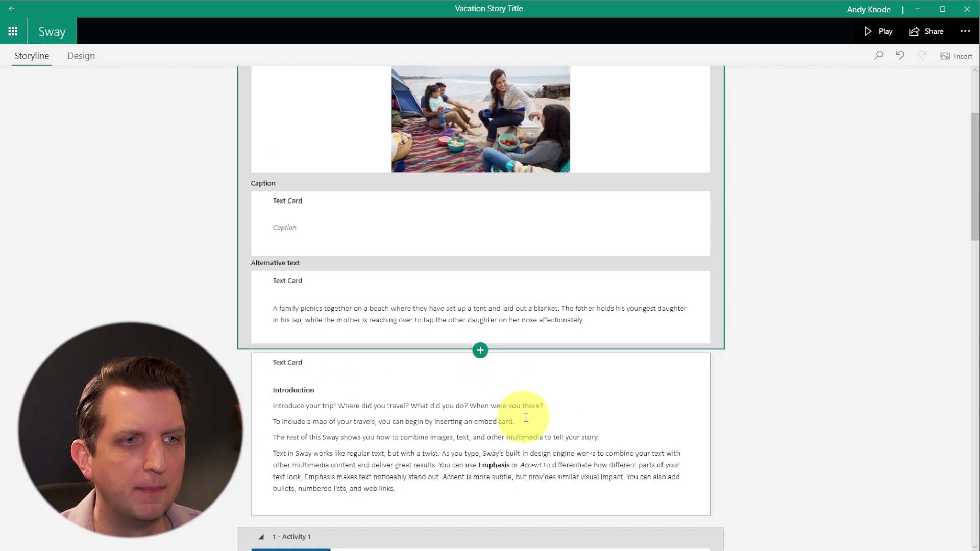
left_click(481, 351)
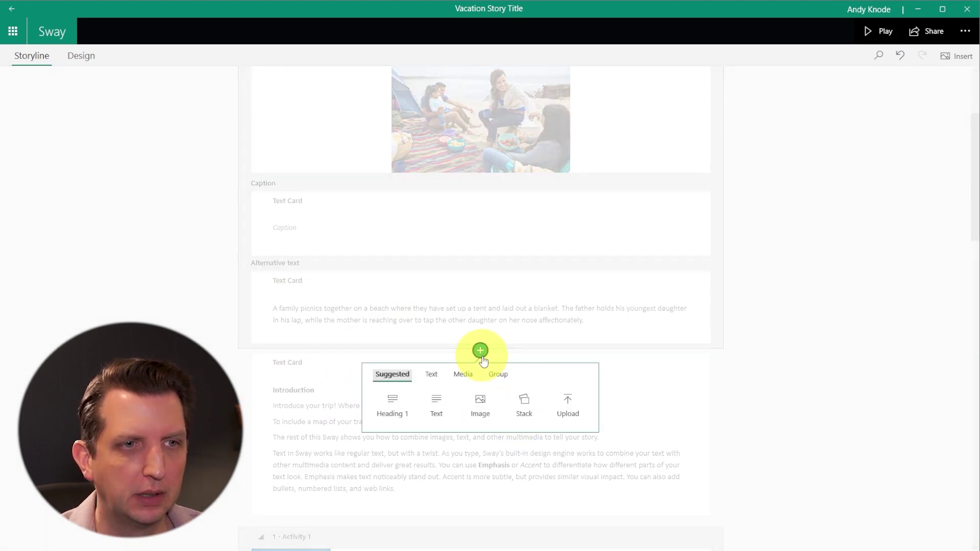
left_click(480, 406)
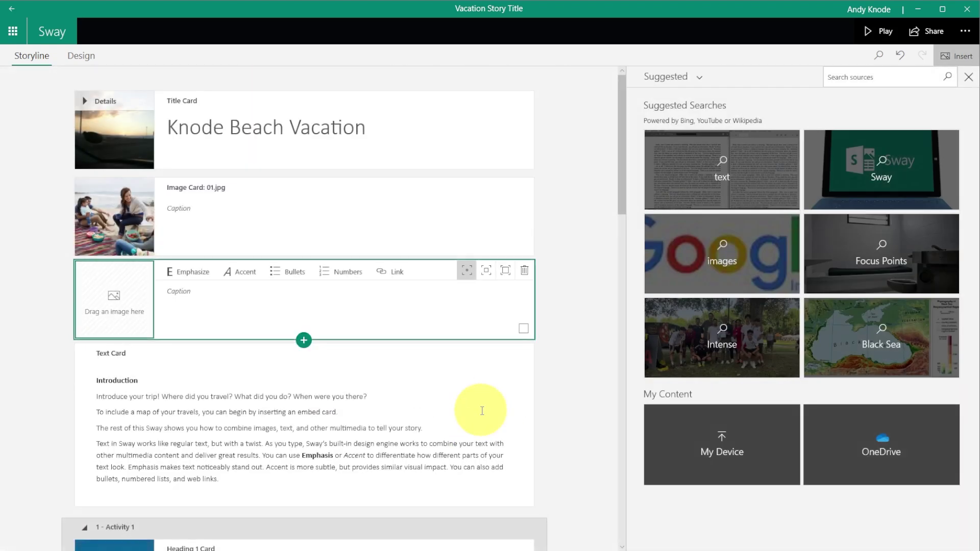
left_click(726, 444)
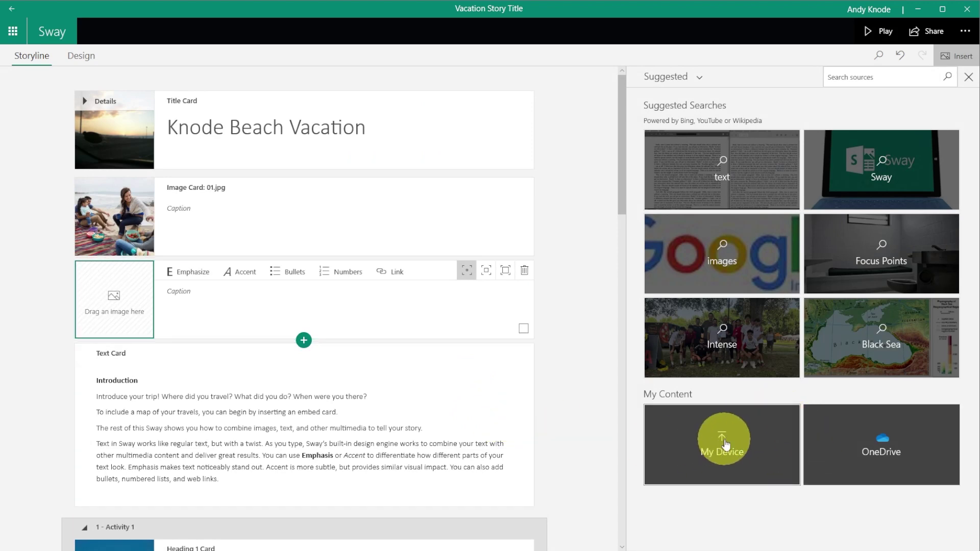
left_click(762, 463)
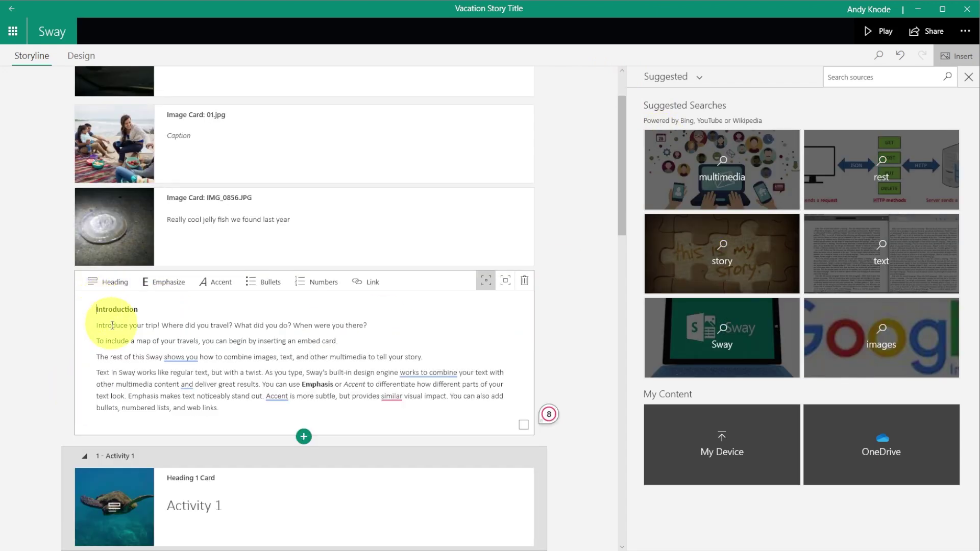
left_click(98, 327)
Rewrite the Introduction's first line and re-expand the Activity 1 photo group, leaving 011.jpg in place
left_click_drag(98, 326, 352, 328)
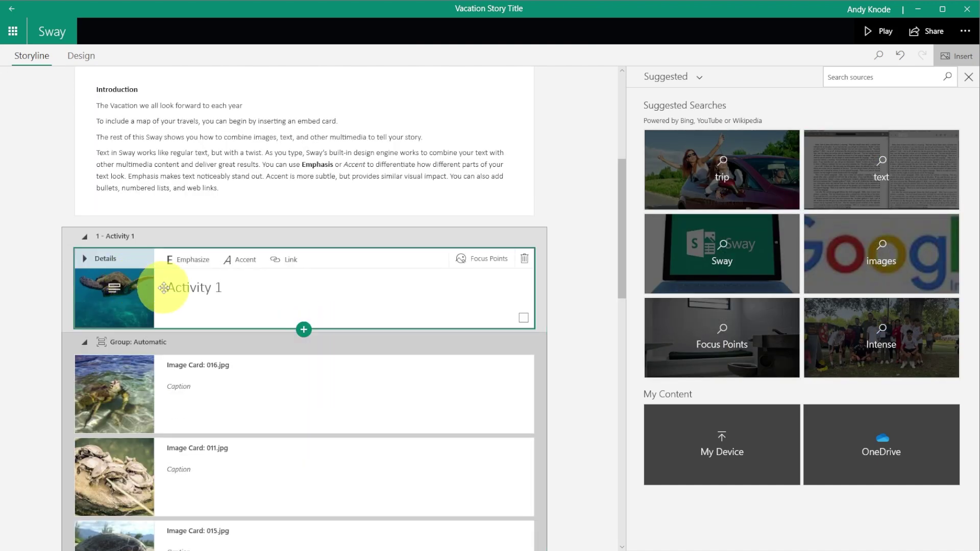
left_click(148, 341)
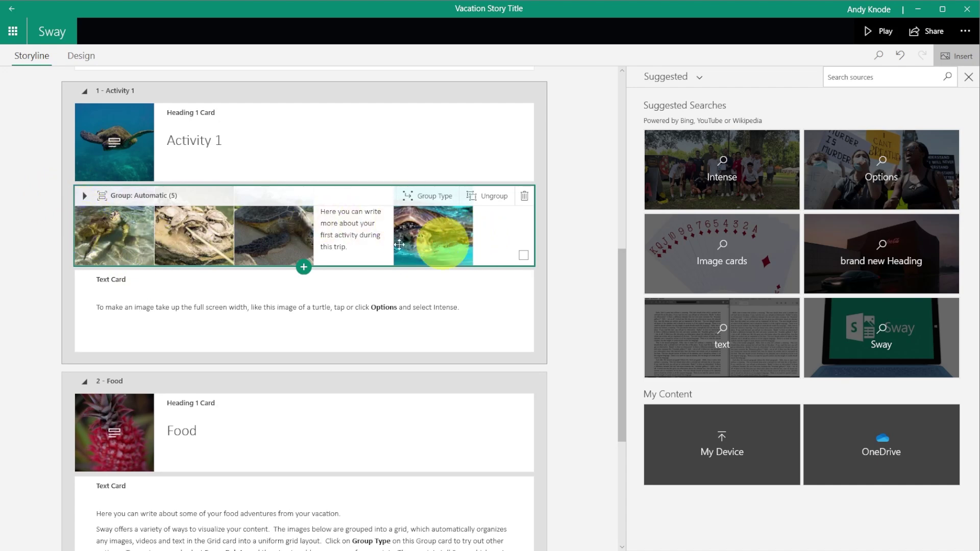
scroll(179, 265, "up", 1)
left_click(83, 271)
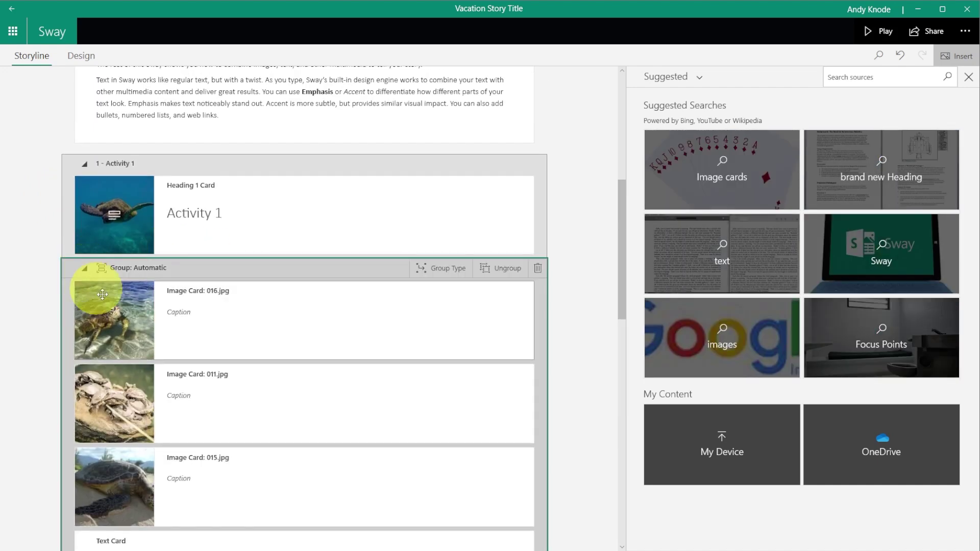
scroll(197, 328, "down", 3)
left_click_drag(119, 267, 153, 260)
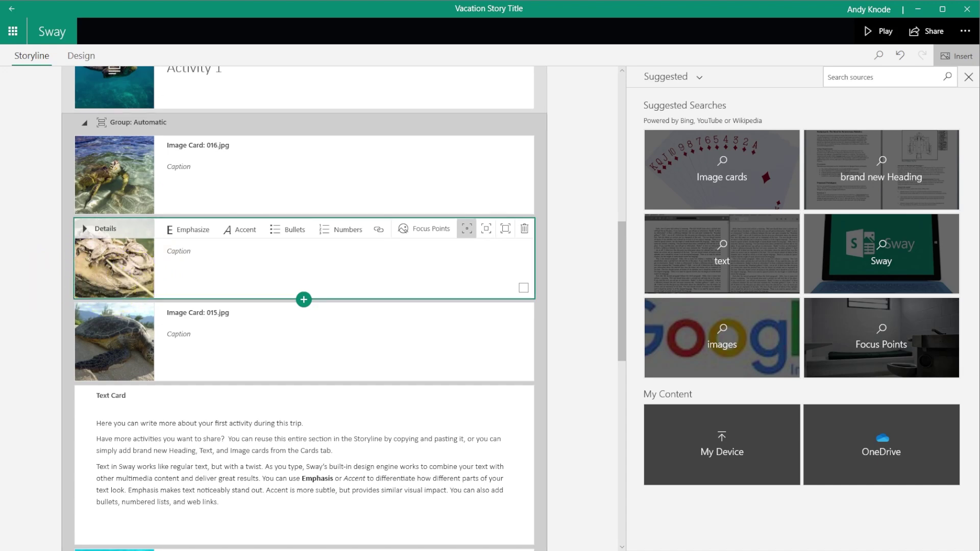
Scroll through the Storyline cards, then switch to the Design preview
scroll(361, 339, "down", 10)
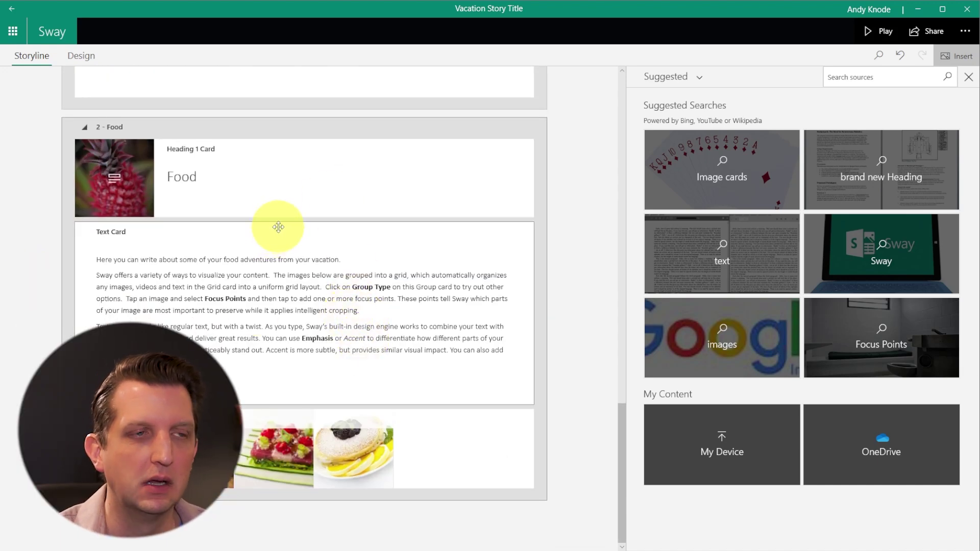
scroll(284, 276, "up", 8)
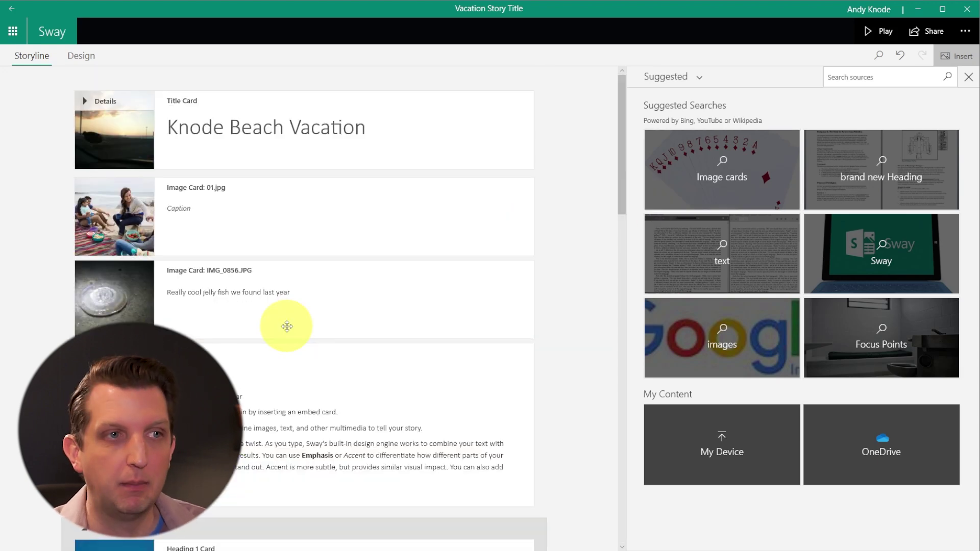
scroll(287, 327, "down", 7)
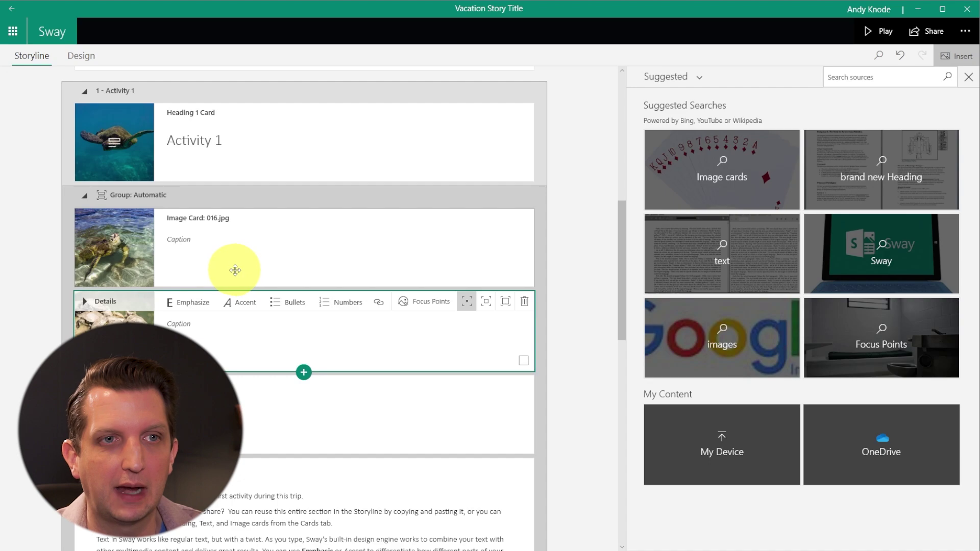
scroll(236, 309, "down", 10)
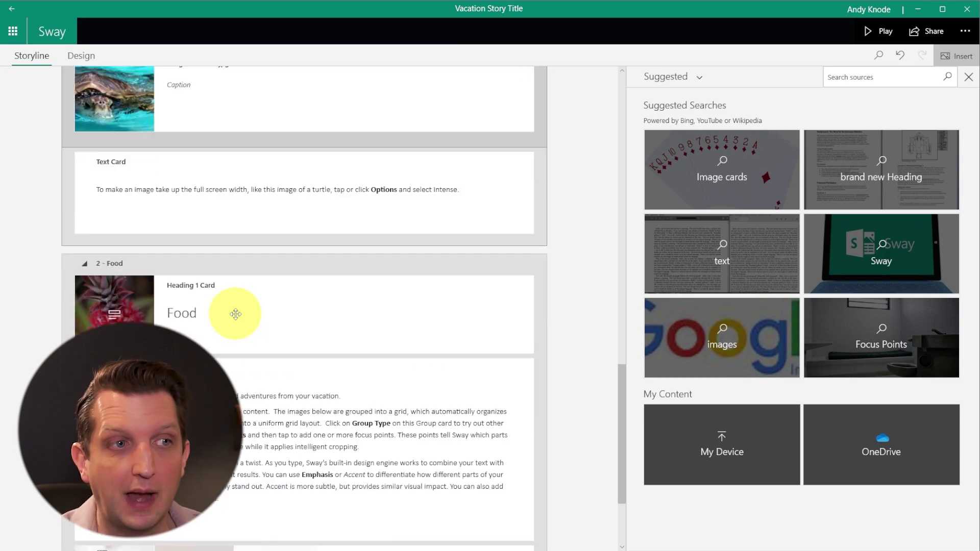
scroll(235, 314, "down", 2)
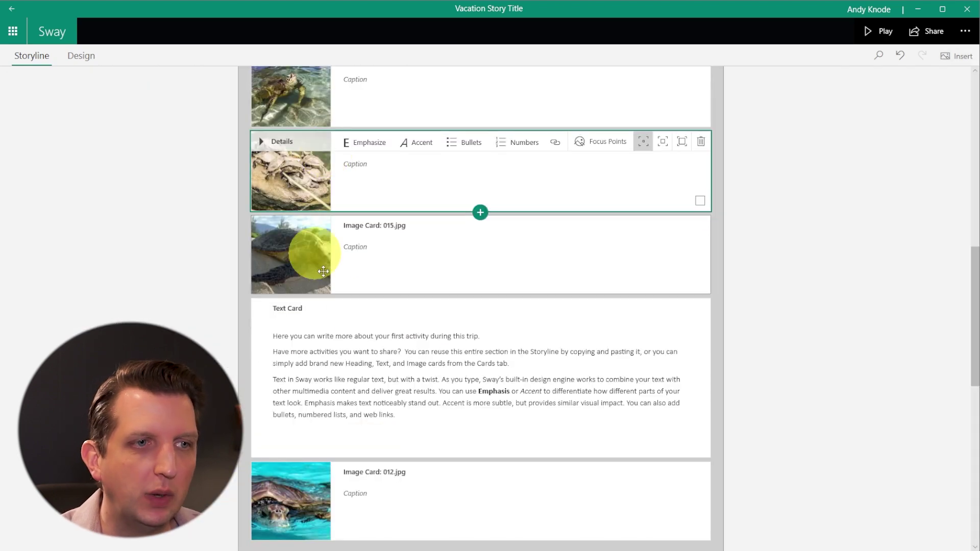
scroll(396, 383, "down", 2)
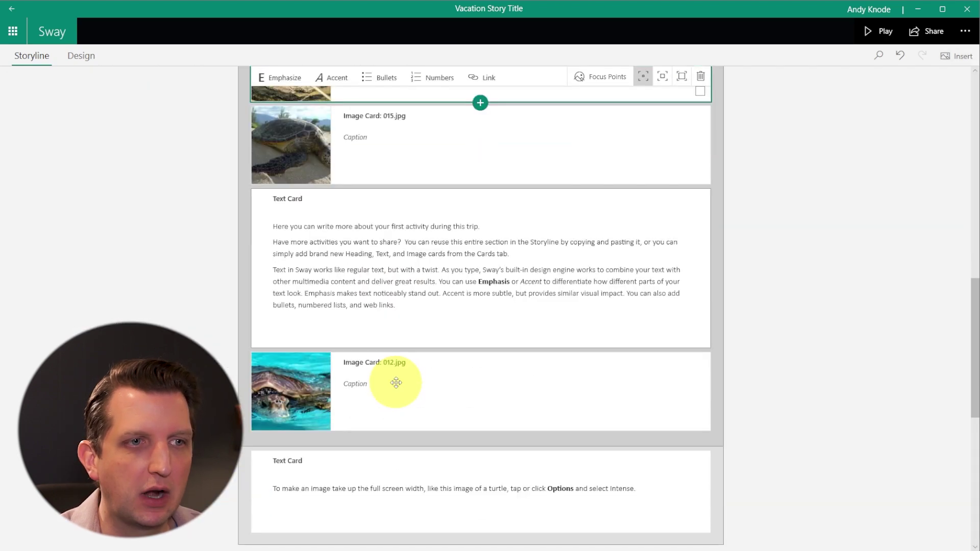
scroll(396, 382, "down", 3)
scroll(393, 383, "up", 8)
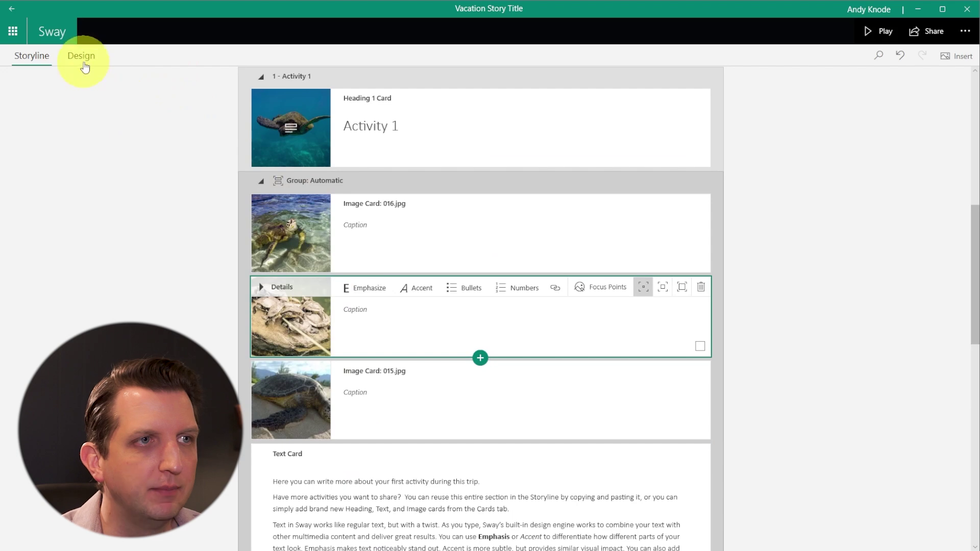
left_click(84, 63)
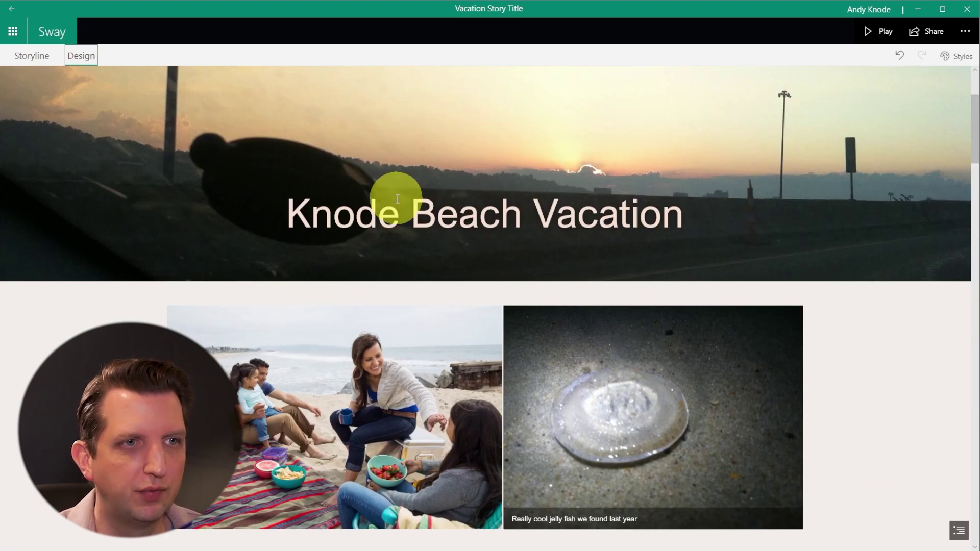
Scroll the Design preview from the Knode Beach Vacation banner to the turtle photo, then open Styles
scroll(532, 396, "down", 3)
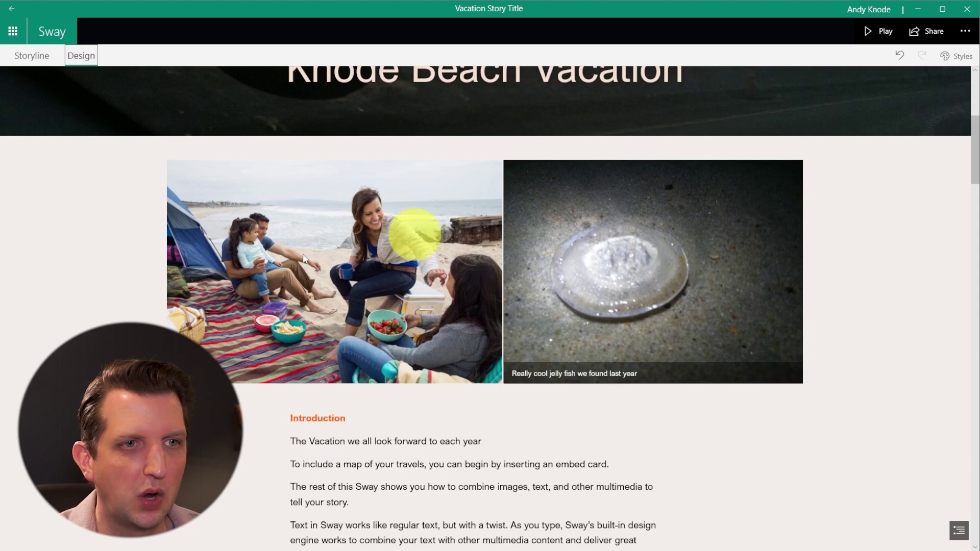
scroll(666, 373, "down", 5)
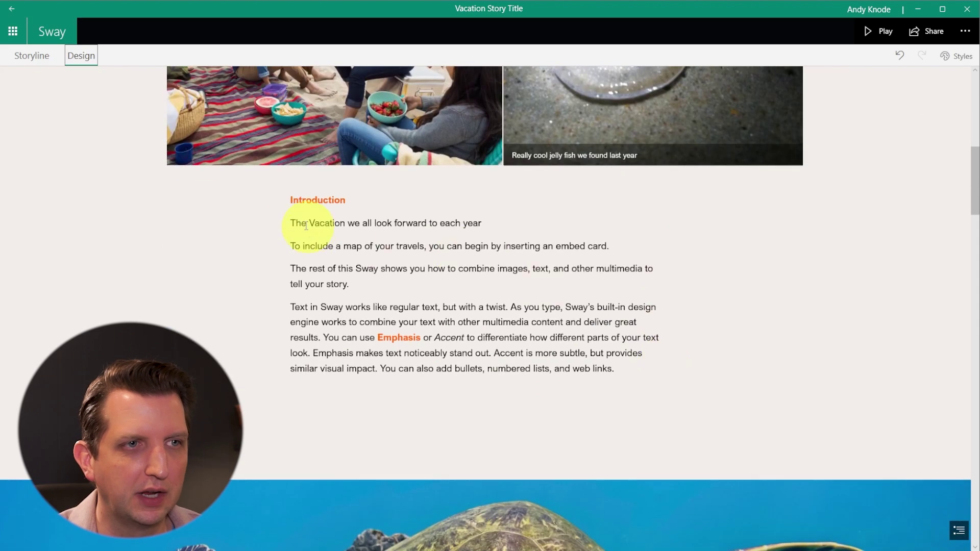
scroll(503, 400, "down", 10)
scroll(221, 318, "up", 3)
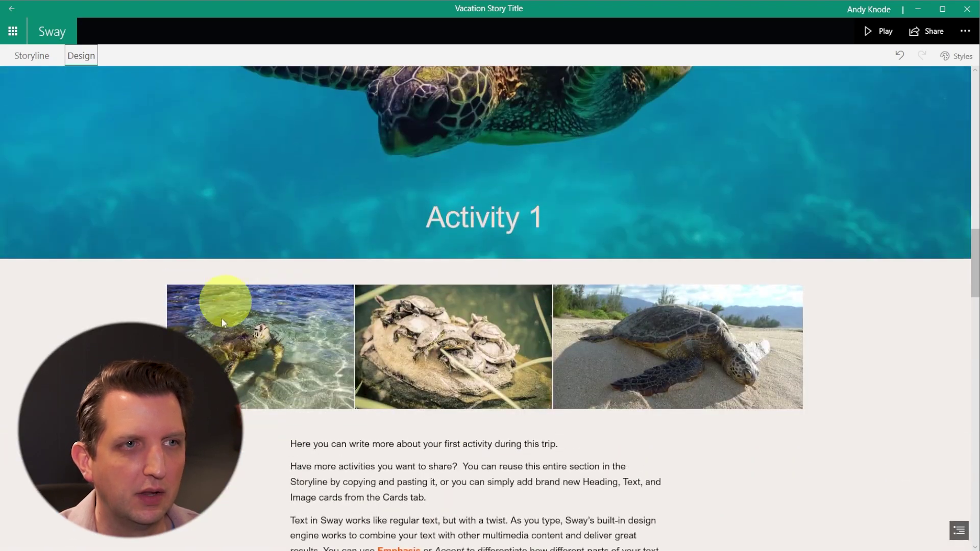
scroll(711, 333, "down", 10)
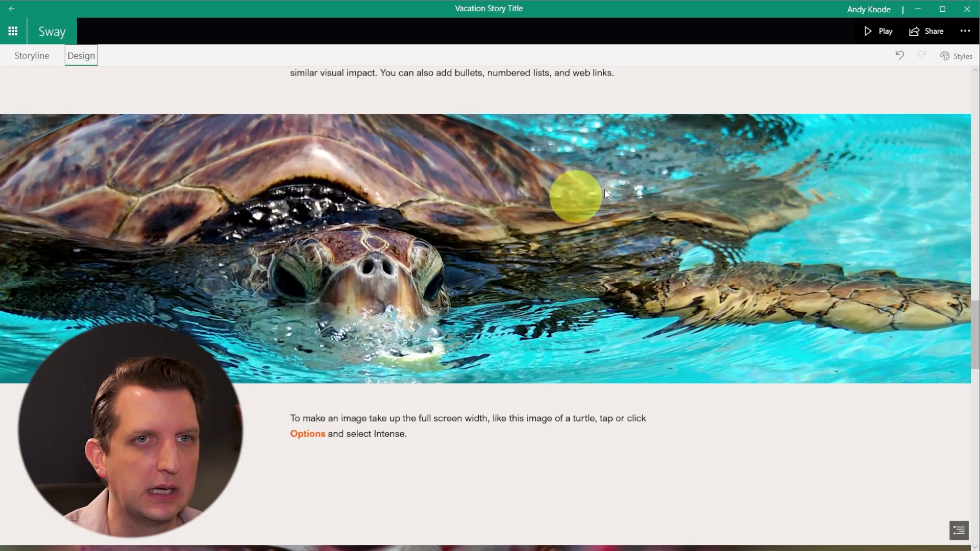
left_click(959, 56)
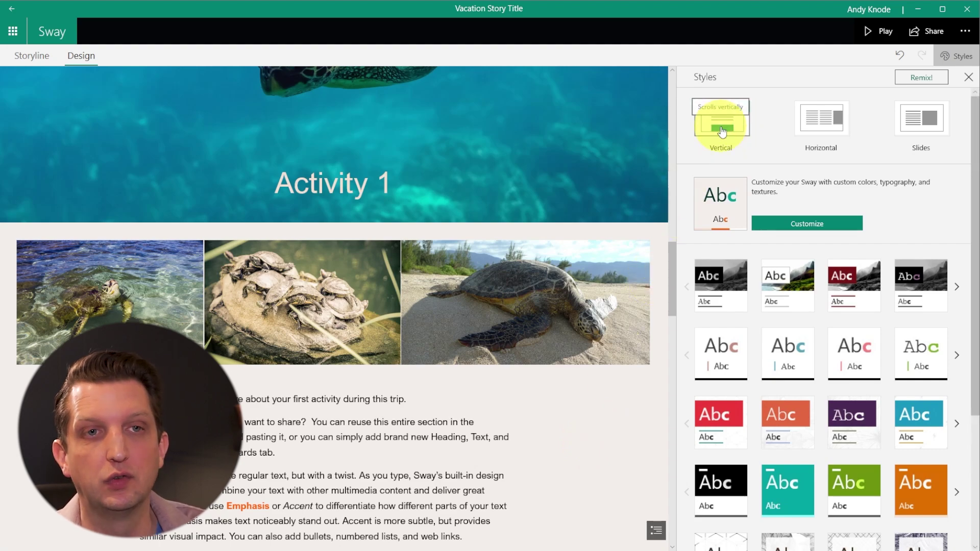
Switch the layout to Slides and advance through the opening slides to the turtle photo
left_click(814, 126)
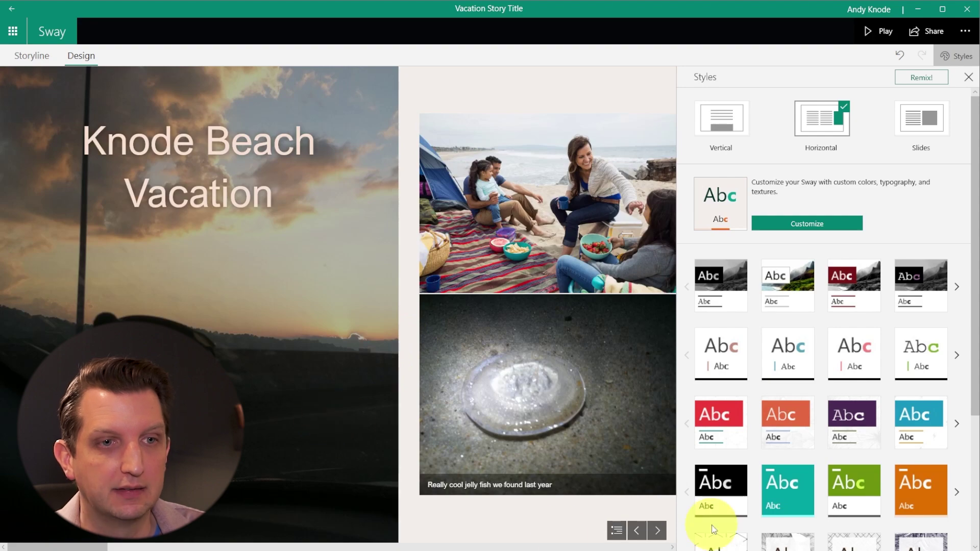
left_click(657, 531)
left_click(657, 531)
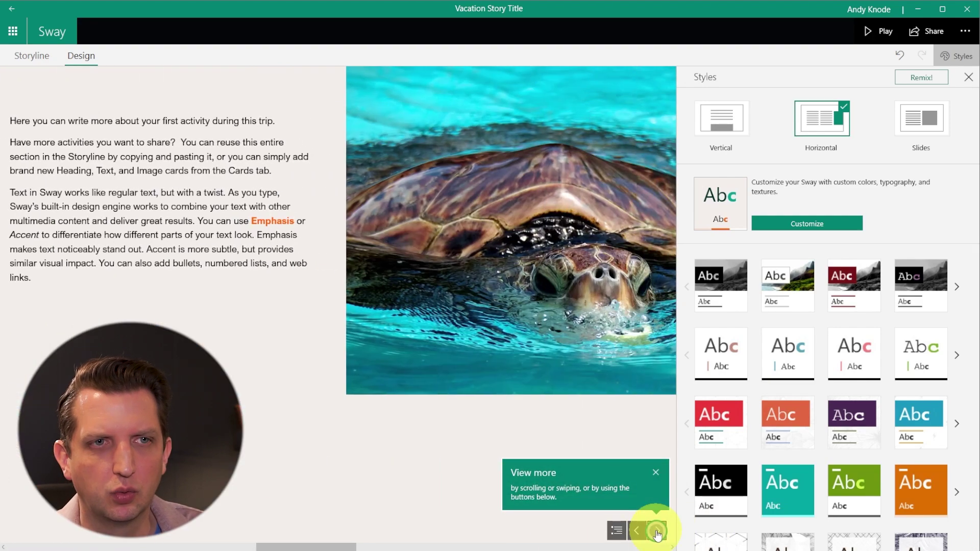
left_click(657, 531)
left_click(914, 131)
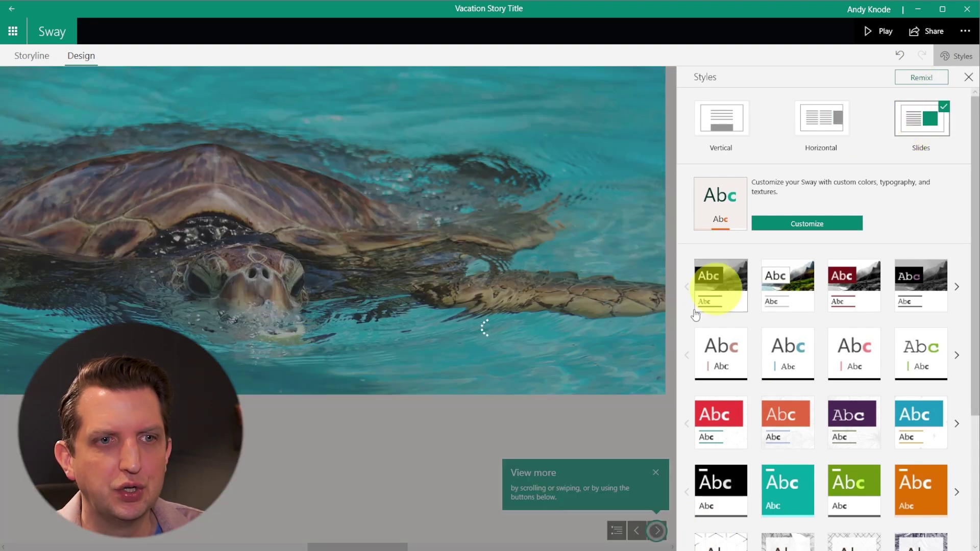
left_click(621, 401)
Step through the beach family, jellyfish, Introduction and Activity 1 slides, then restore Vertical layout
left_click(657, 531)
left_click(657, 532)
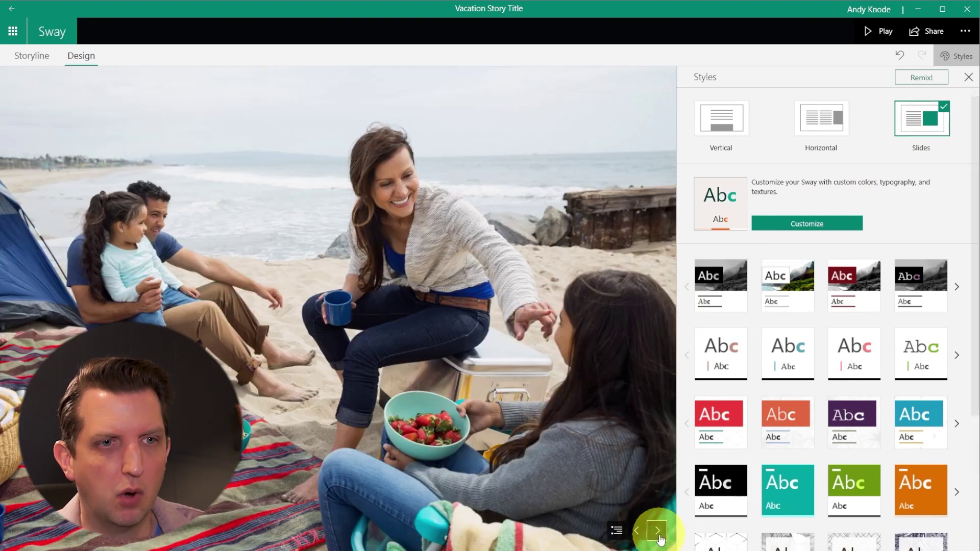
left_click(658, 532)
left_click(657, 531)
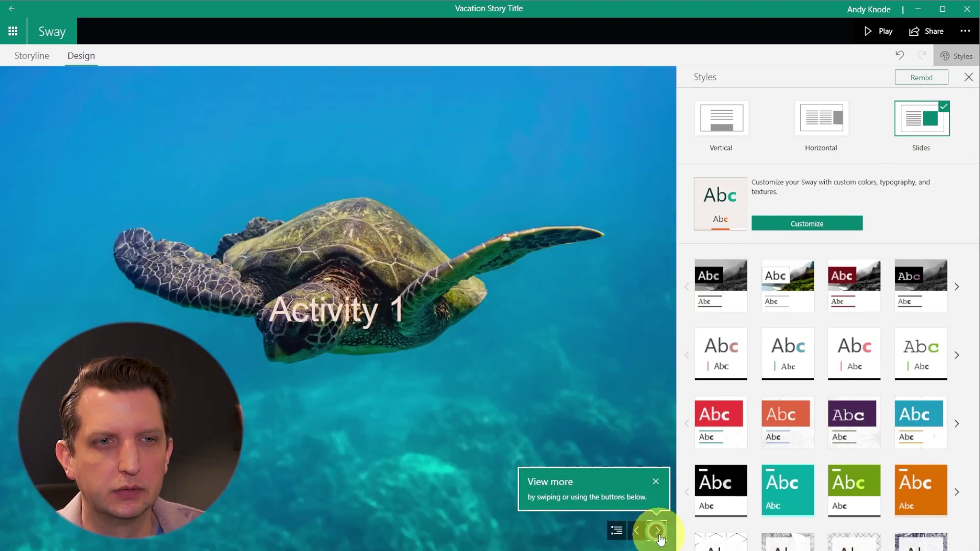
left_click(657, 531)
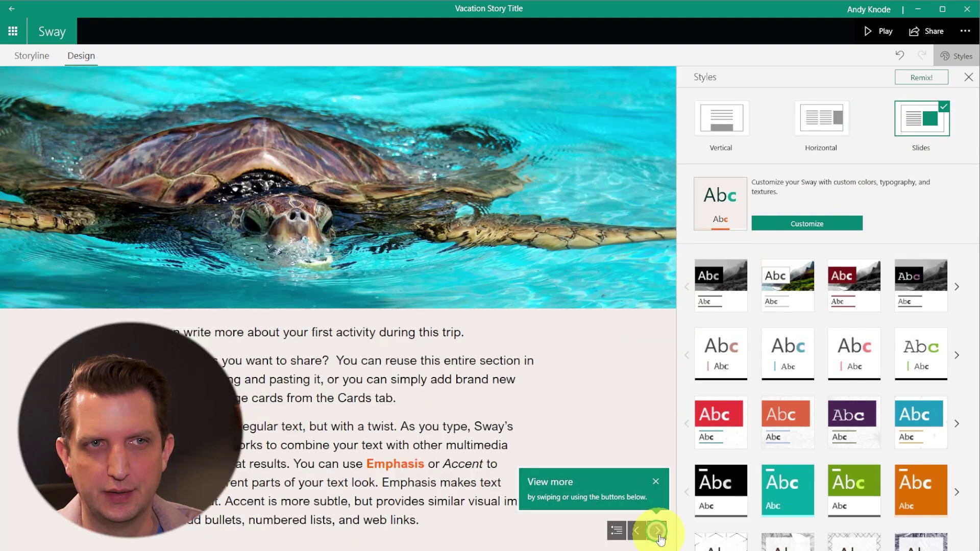
left_click(719, 132)
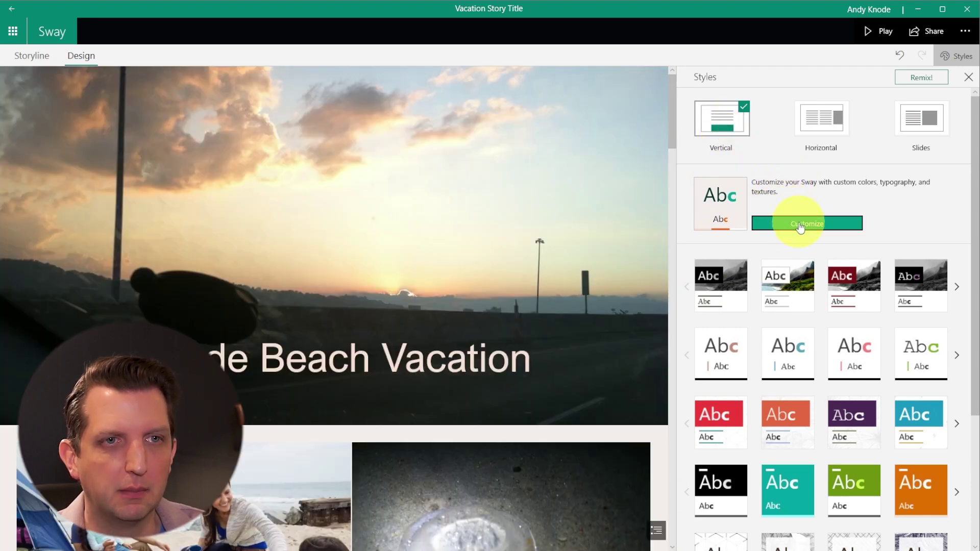
left_click(794, 220)
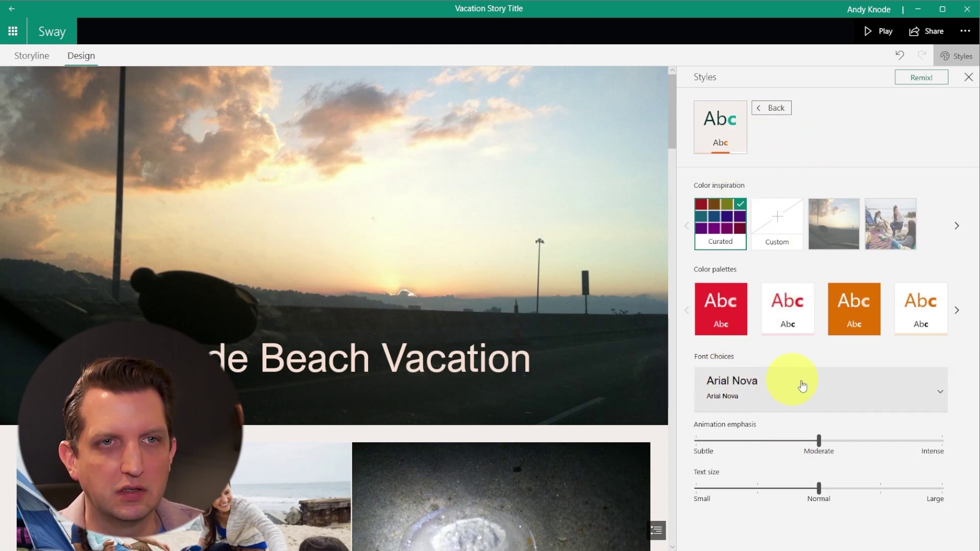
Remix the design twice into a Bodoni style, then apply red and finally the orange-red colour palette
left_click(921, 78)
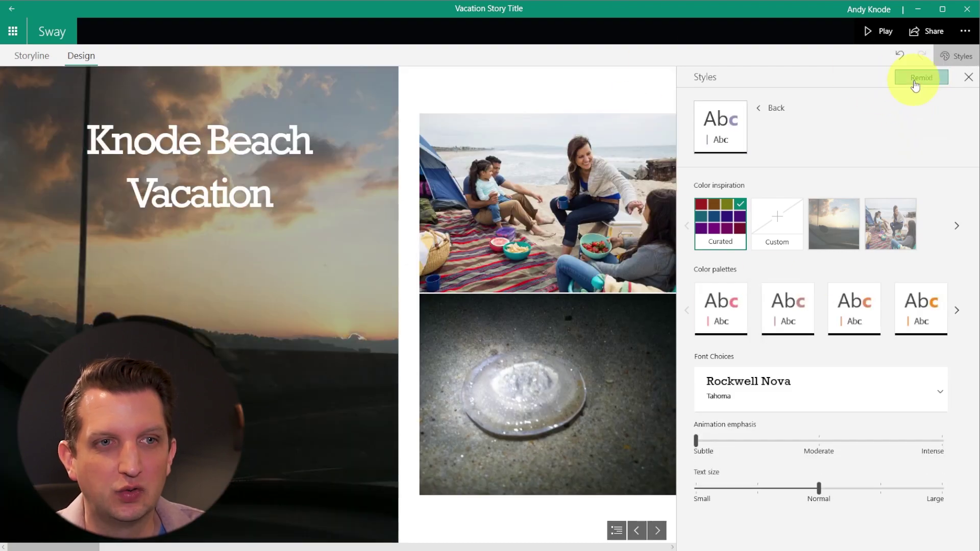
left_click(914, 82)
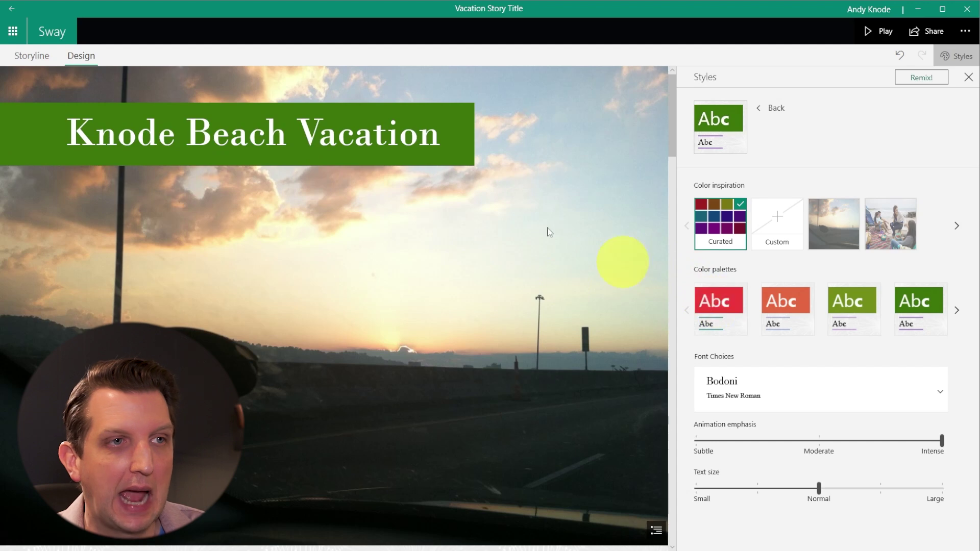
left_click(729, 311)
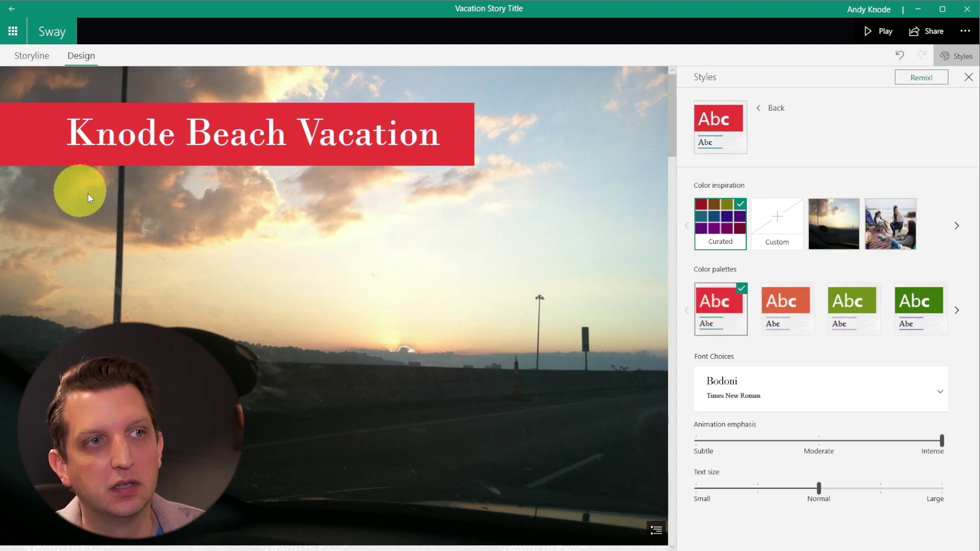
left_click(794, 309)
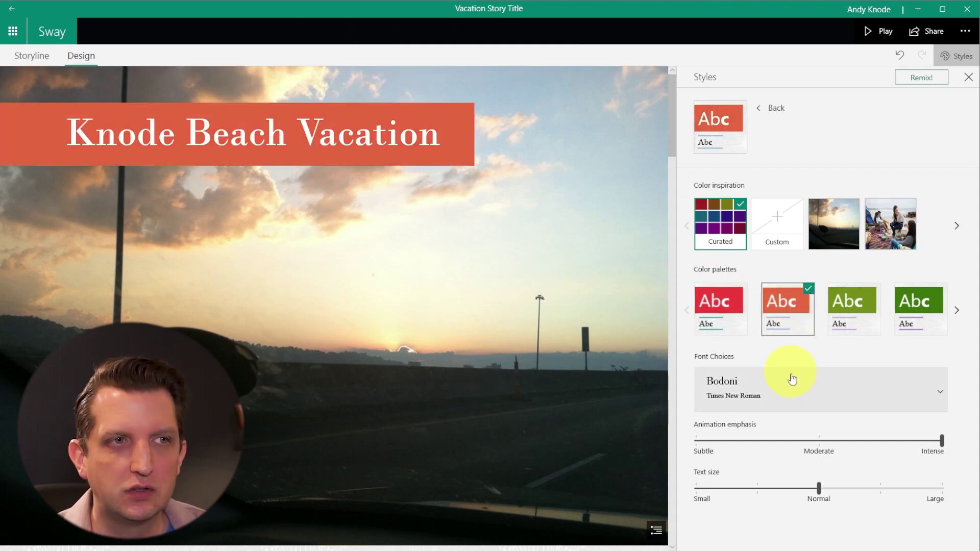
left_click(735, 387)
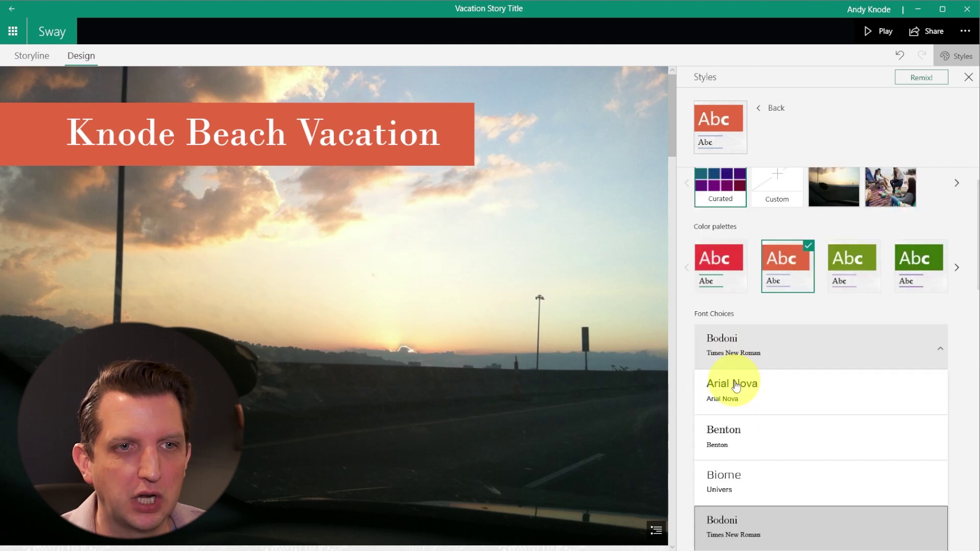
Choose Benton as the story font and scroll through the restyled preview before returning to the Storyline
left_click(746, 442)
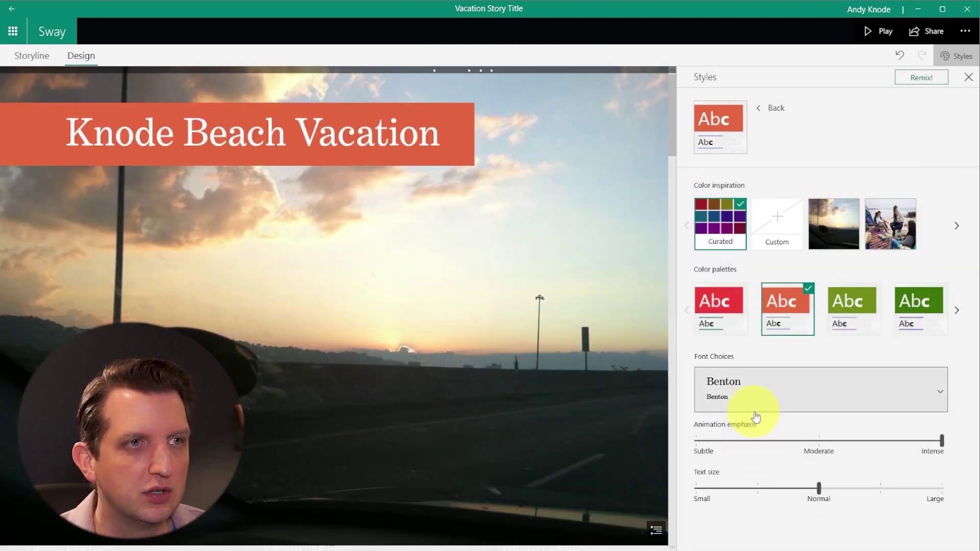
scroll(472, 411, "down", 10)
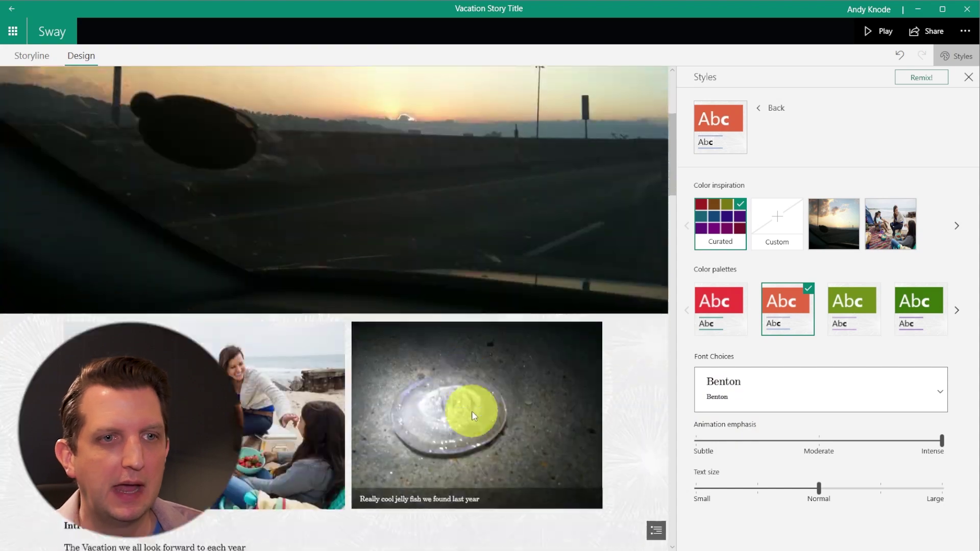
scroll(470, 412, "down", 15)
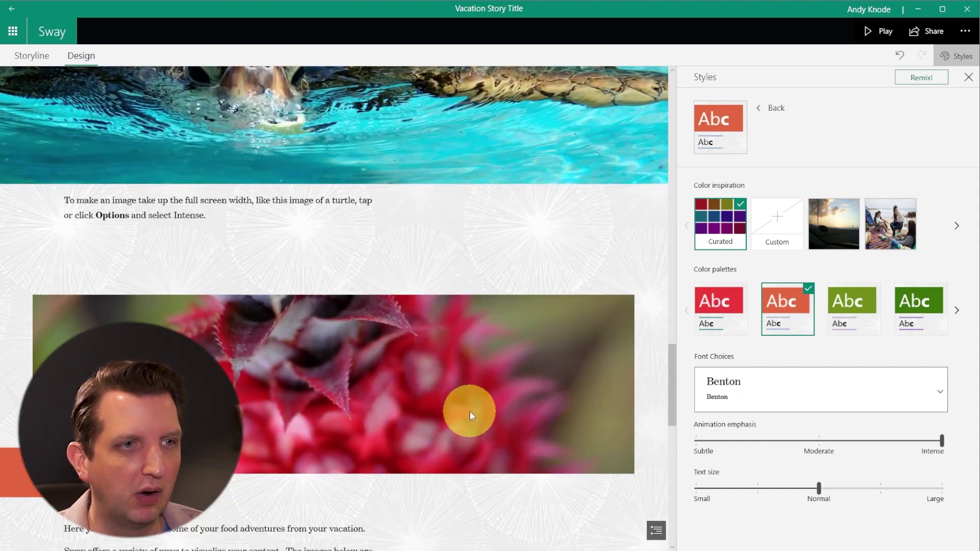
scroll(470, 412, "down", 8)
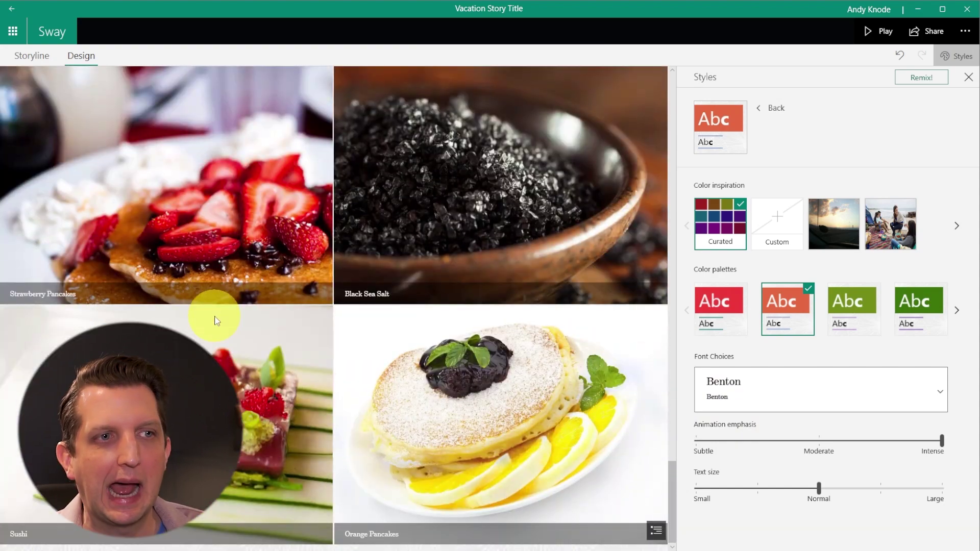
scroll(214, 320, "up", 8)
scroll(215, 317, "down", 3)
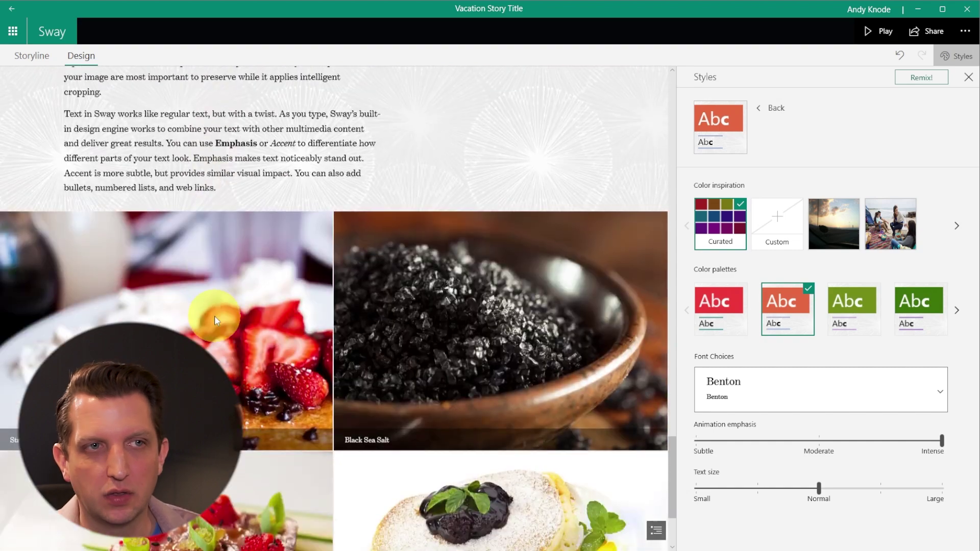
scroll(215, 316, "up", 2)
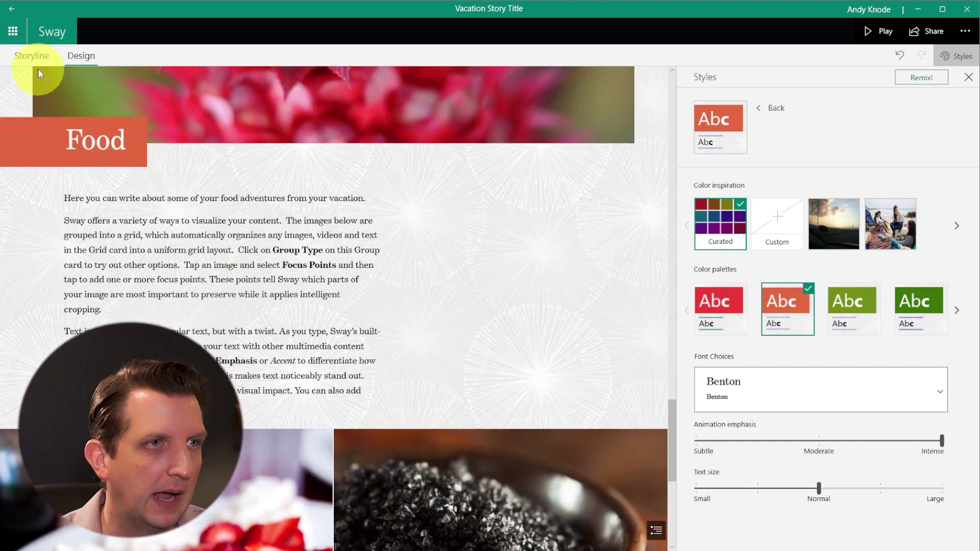
left_click(28, 56)
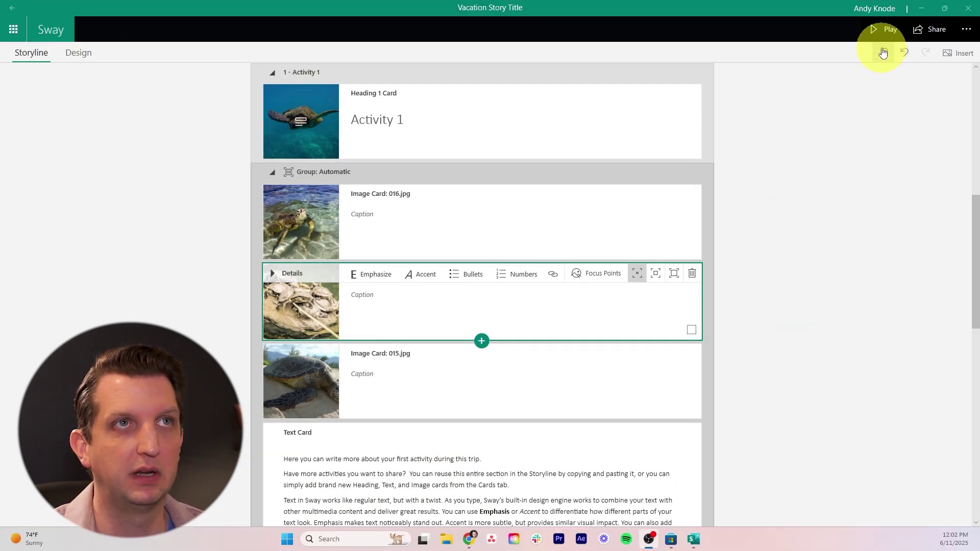
Play the Sway, scrolling past the Activity 1 turtle photos to the Food section, then exit playback
left_click(890, 29)
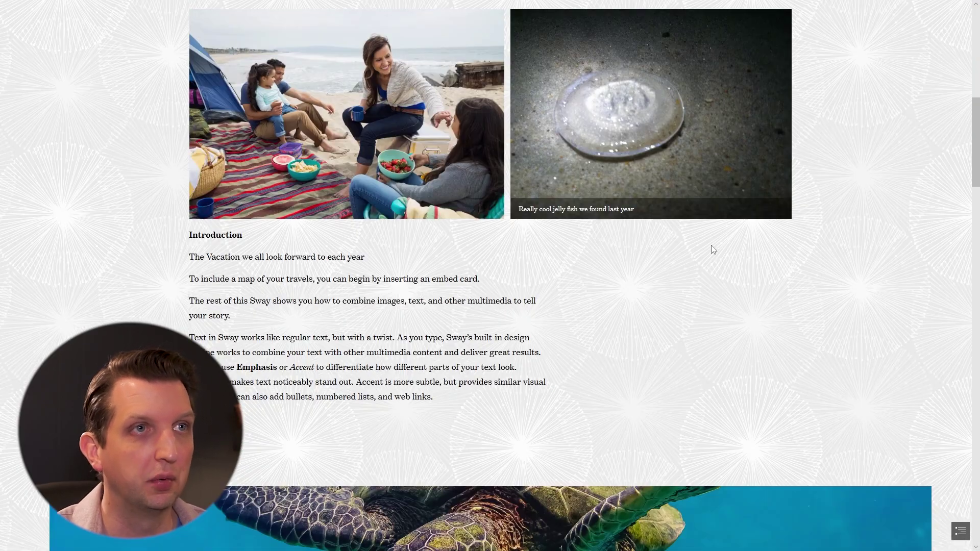
scroll(713, 250, "down", 4)
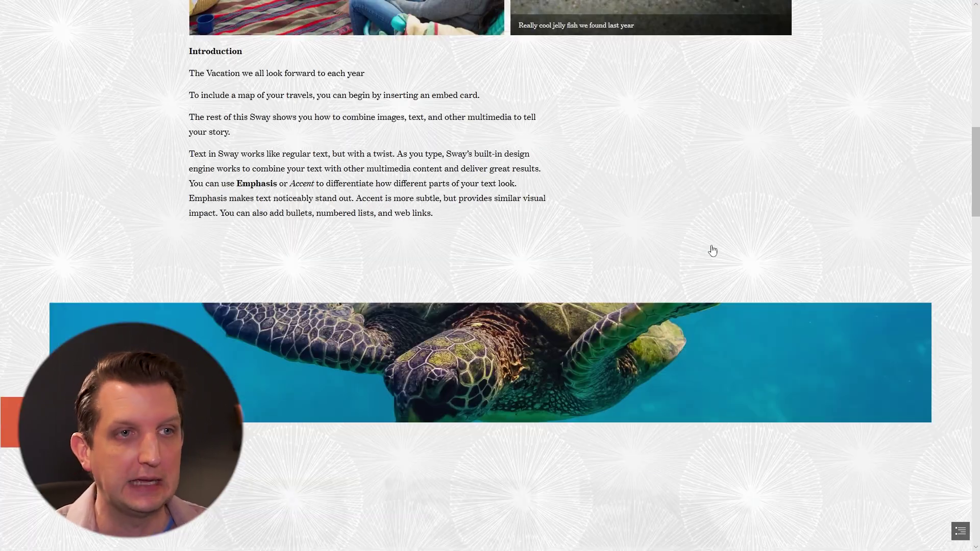
scroll(712, 251, "down", 2)
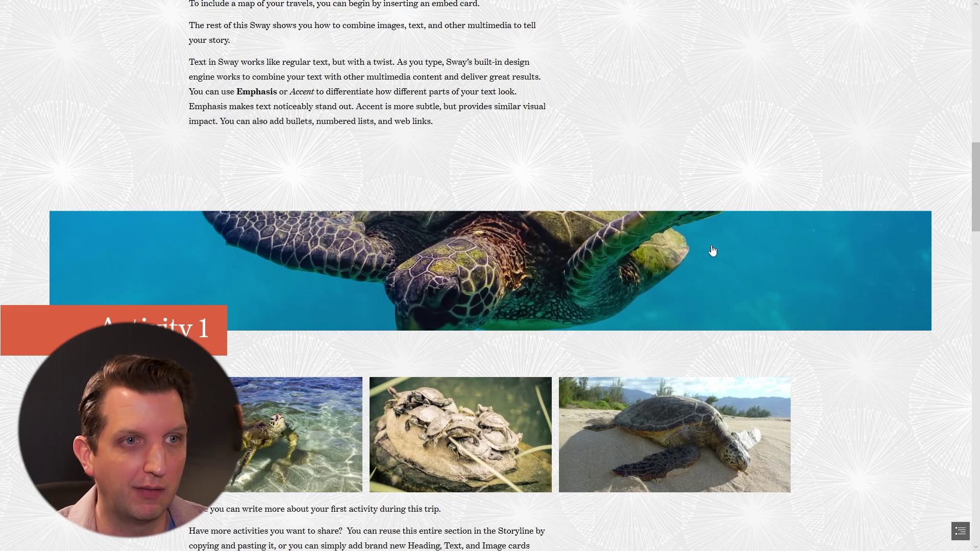
scroll(712, 250, "down", 9)
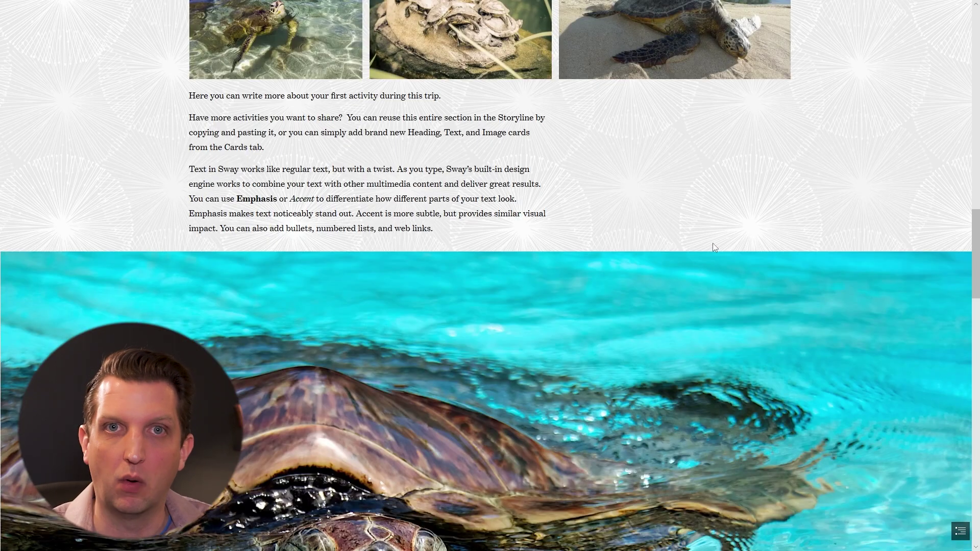
scroll(712, 247, "down", 6)
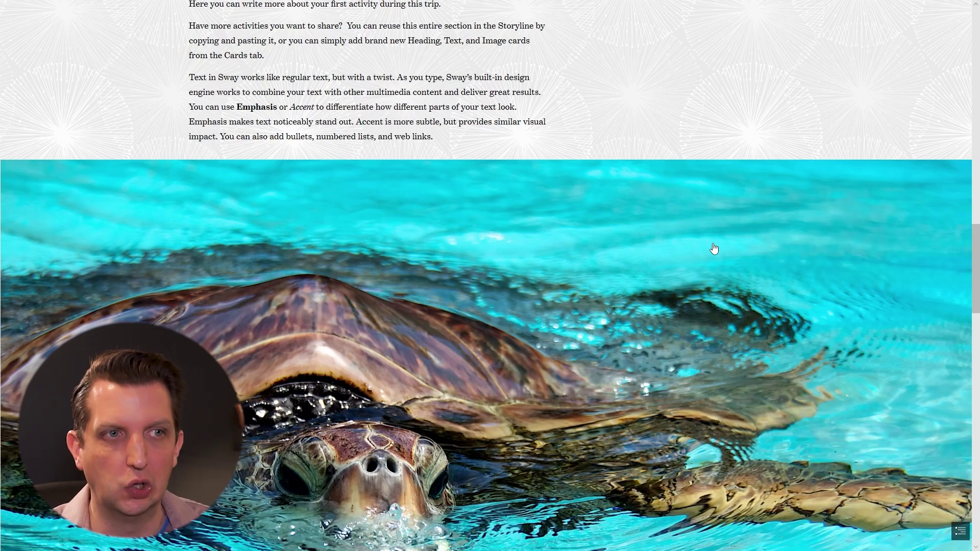
scroll(713, 249, "down", 10)
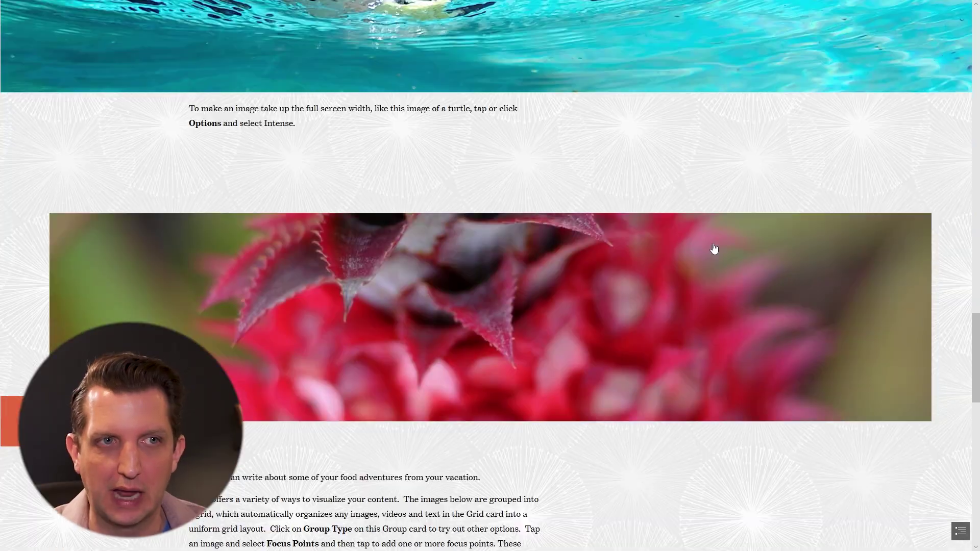
scroll(714, 249, "down", 7)
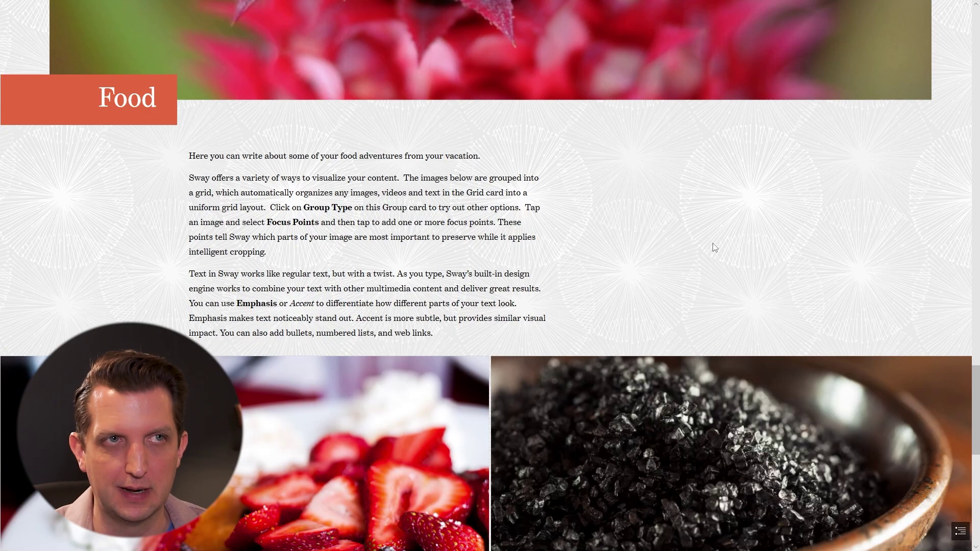
key("Escape")
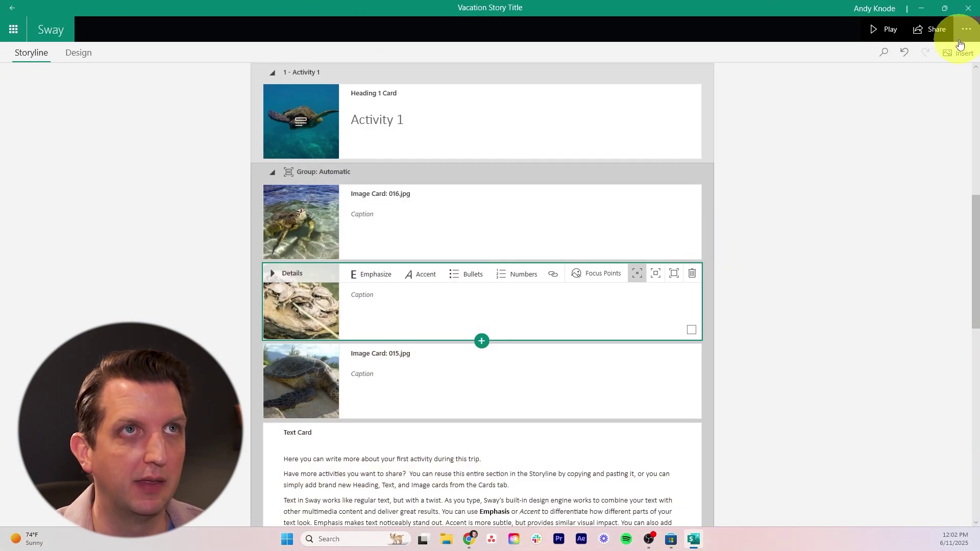
Open the Share pane offering a view-only link for anyone
left_click(929, 30)
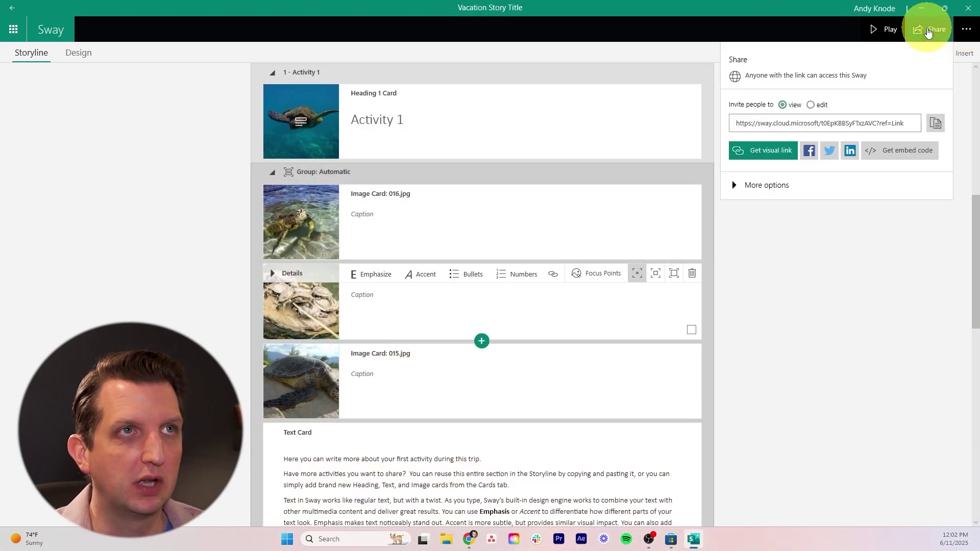